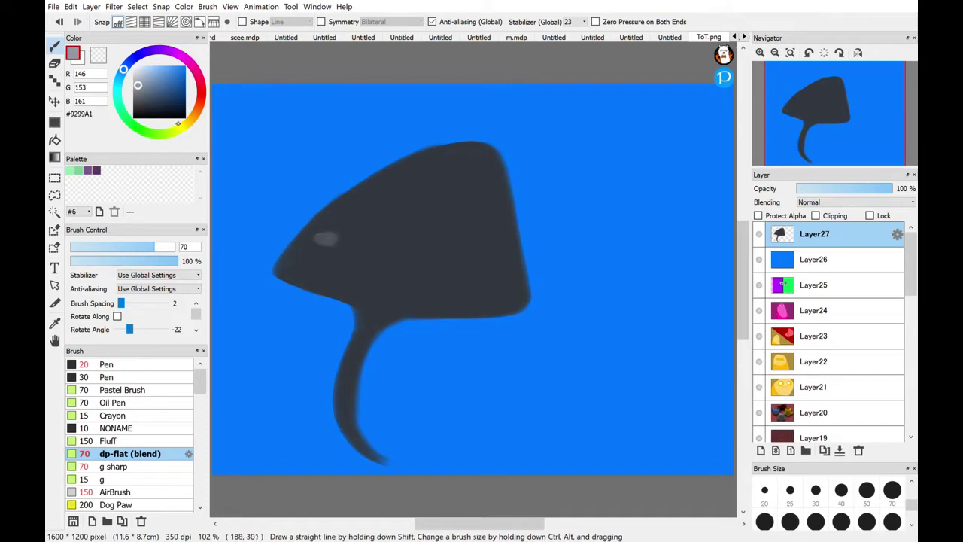
Paint grey #9299A1 spots and curved streaks over the stingray's body and tail with the dp-flat (blend) brush at size 30.
{"action": "left_click", "coordinate": [816, 490]}
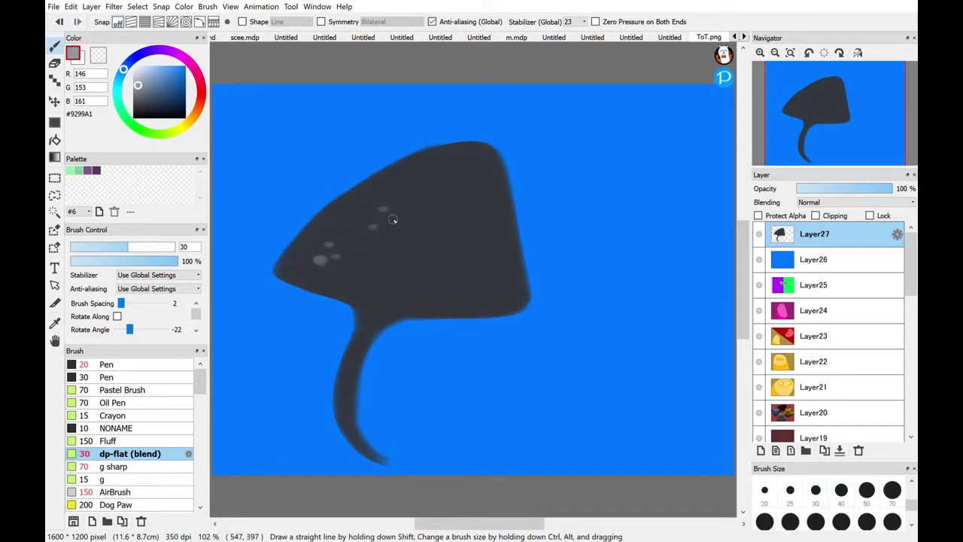
{"action": "left_click_drag", "start_coordinate": [361, 365], "coordinate": [365, 449]}
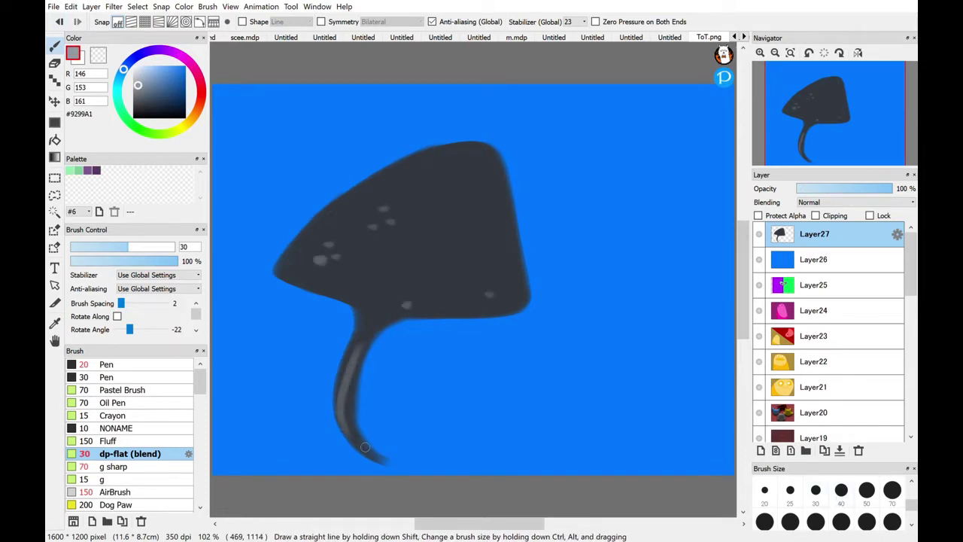
{"action": "scroll", "coordinate": [365, 449], "scroll_direction": "up", "scroll_amount": 3}
{"action": "mouse_move", "coordinate": [383, 236]}
{"action": "left_mouse_down"}
{"action": "mouse_move", "coordinate": [419, 189]}
{"action": "mouse_move", "coordinate": [387, 264]}
{"action": "mouse_move", "coordinate": [418, 240]}
{"action": "mouse_move", "coordinate": [507, 222]}
{"action": "mouse_move", "coordinate": [401, 188]}
{"action": "mouse_move", "coordinate": [241, 331]}
{"action": "mouse_move", "coordinate": [409, 343]}
{"action": "mouse_move", "coordinate": [436, 330]}
{"action": "left_mouse_up"}
{"action": "key", "text": "ctrl+0"}
{"action": "scroll", "coordinate": [398, 225], "scroll_direction": "up", "scroll_amount": 3}
{"action": "scroll", "coordinate": [129, 433], "scroll_direction": "down", "scroll_amount": 4}
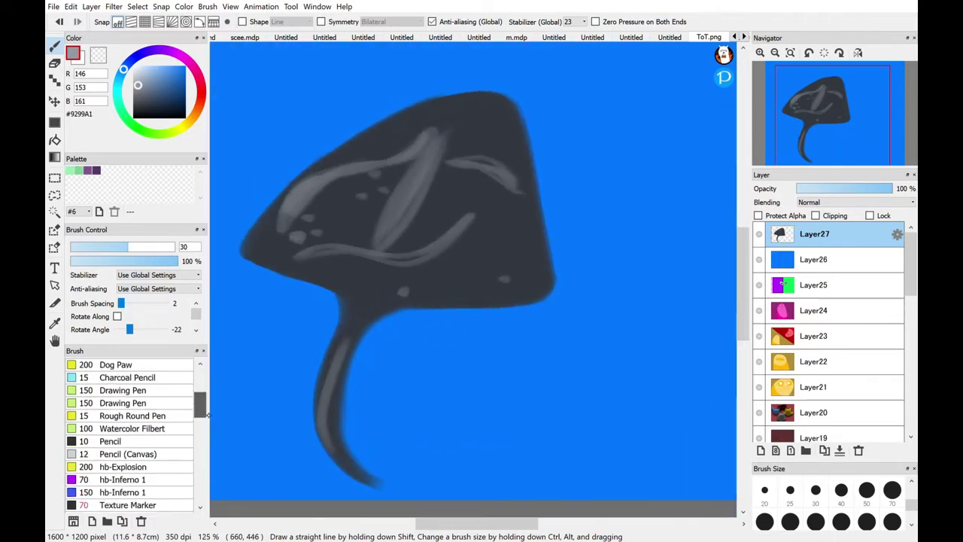
Blend the grey spots and streaks into the body and tail with the Mix2 brush at sizes 70 and 30.
{"action": "left_click_drag", "start_coordinate": [205, 413], "coordinate": [203, 444]}
{"action": "left_click", "coordinate": [109, 436]}
{"action": "mouse_move", "coordinate": [293, 260]}
{"action": "left_mouse_down"}
{"action": "mouse_move", "coordinate": [383, 252]}
{"action": "mouse_move", "coordinate": [474, 214]}
{"action": "left_mouse_up"}
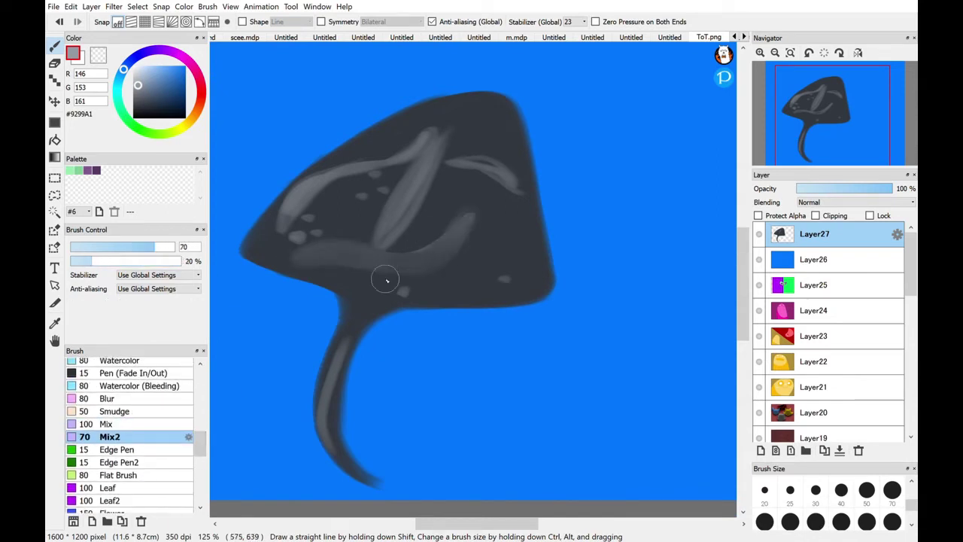
{"action": "mouse_move", "coordinate": [384, 280]}
{"action": "left_mouse_down"}
{"action": "mouse_move", "coordinate": [363, 269]}
{"action": "mouse_move", "coordinate": [468, 204]}
{"action": "mouse_move", "coordinate": [334, 243]}
{"action": "mouse_move", "coordinate": [408, 154]}
{"action": "mouse_move", "coordinate": [375, 250]}
{"action": "mouse_move", "coordinate": [435, 157]}
{"action": "mouse_move", "coordinate": [450, 156]}
{"action": "mouse_move", "coordinate": [407, 160]}
{"action": "mouse_move", "coordinate": [436, 156]}
{"action": "mouse_move", "coordinate": [294, 265]}
{"action": "mouse_move", "coordinate": [361, 262]}
{"action": "mouse_move", "coordinate": [416, 138]}
{"action": "mouse_move", "coordinate": [393, 203]}
{"action": "mouse_move", "coordinate": [333, 232]}
{"action": "mouse_move", "coordinate": [437, 128]}
{"action": "mouse_move", "coordinate": [288, 220]}
{"action": "mouse_move", "coordinate": [358, 156]}
{"action": "mouse_move", "coordinate": [270, 229]}
{"action": "mouse_move", "coordinate": [419, 120]}
{"action": "mouse_move", "coordinate": [283, 239]}
{"action": "mouse_move", "coordinate": [316, 216]}
{"action": "left_mouse_up"}
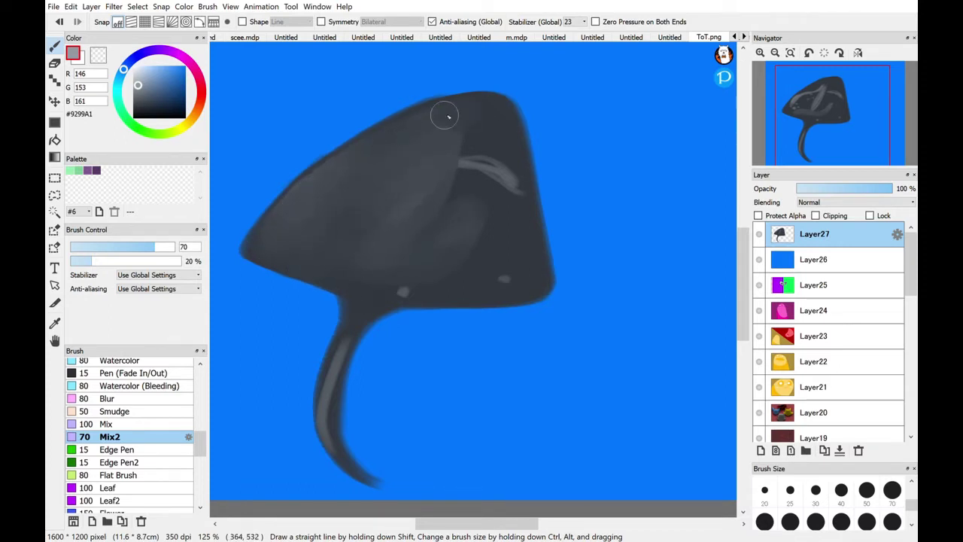
{"action": "left_click_drag", "start_coordinate": [488, 162], "coordinate": [515, 209]}
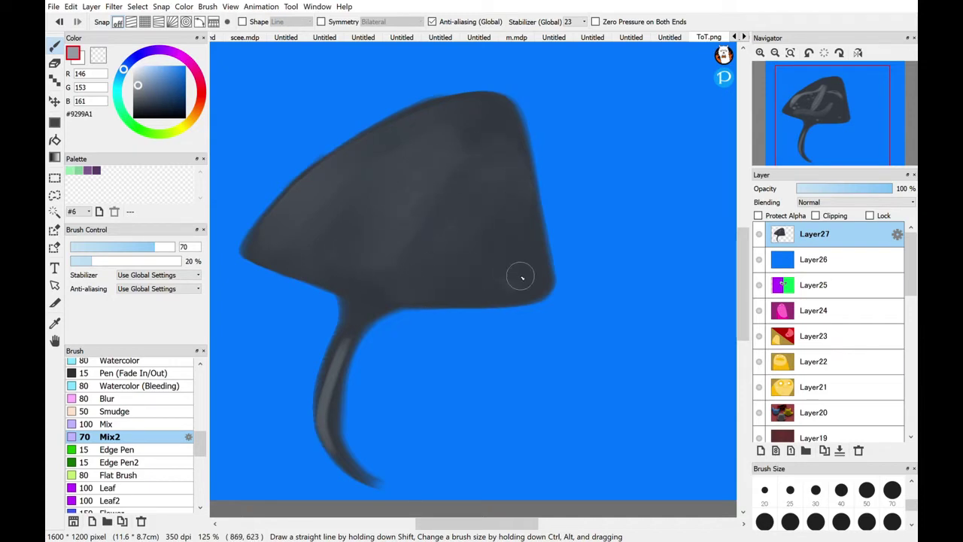
{"action": "left_click_drag", "start_coordinate": [326, 389], "coordinate": [334, 349]}
{"action": "left_click", "coordinate": [815, 490]}
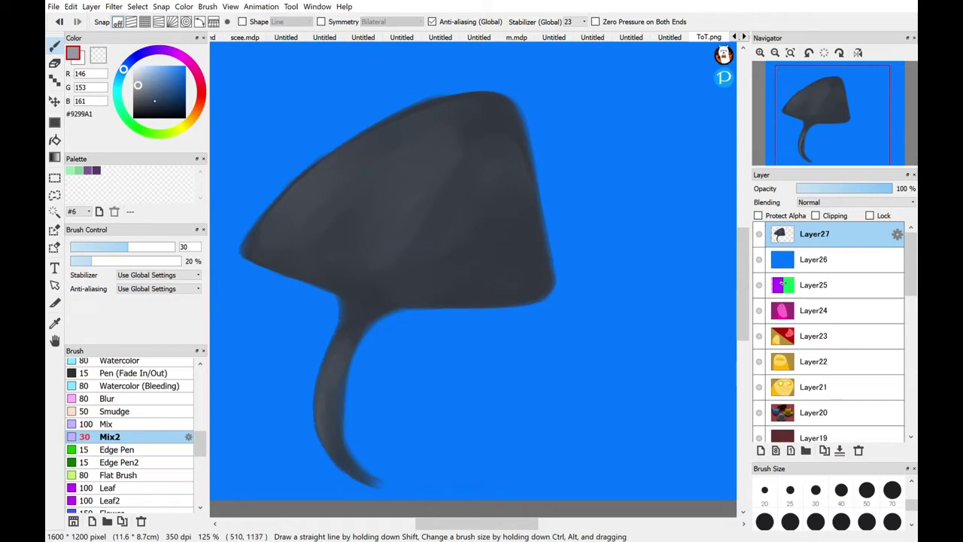
Paint near-black #070708 shading on the tail base, the rear edges and between the body ridges with the dp-flat (blend) brush.
{"action": "left_click", "coordinate": [378, 485], "text": "alt"}
{"action": "scroll", "coordinate": [127, 429], "scroll_direction": "down", "scroll_amount": 5}
{"action": "left_click", "coordinate": [129, 405]}
{"action": "mouse_move", "coordinate": [346, 368]}
{"action": "left_mouse_down"}
{"action": "mouse_move", "coordinate": [343, 439]}
{"action": "mouse_move", "coordinate": [340, 407]}
{"action": "mouse_move", "coordinate": [365, 324]}
{"action": "left_mouse_up"}
{"action": "left_click", "coordinate": [353, 294], "text": "alt"}
{"action": "mouse_move", "coordinate": [345, 282]}
{"action": "left_mouse_down"}
{"action": "mouse_move", "coordinate": [372, 303]}
{"action": "mouse_move", "coordinate": [346, 283]}
{"action": "mouse_move", "coordinate": [408, 308]}
{"action": "mouse_move", "coordinate": [363, 307]}
{"action": "mouse_move", "coordinate": [416, 303]}
{"action": "left_mouse_up"}
{"action": "mouse_move", "coordinate": [529, 202]}
{"action": "left_mouse_down"}
{"action": "mouse_move", "coordinate": [528, 258]}
{"action": "mouse_move", "coordinate": [522, 166]}
{"action": "left_mouse_up"}
{"action": "left_click_drag", "start_coordinate": [459, 170], "coordinate": [406, 263]}
{"action": "mouse_move", "coordinate": [387, 164]}
{"action": "left_mouse_down"}
{"action": "mouse_move", "coordinate": [329, 232]}
{"action": "mouse_move", "coordinate": [356, 198]}
{"action": "left_mouse_up"}
{"action": "left_click_drag", "start_coordinate": [499, 101], "coordinate": [465, 105]}
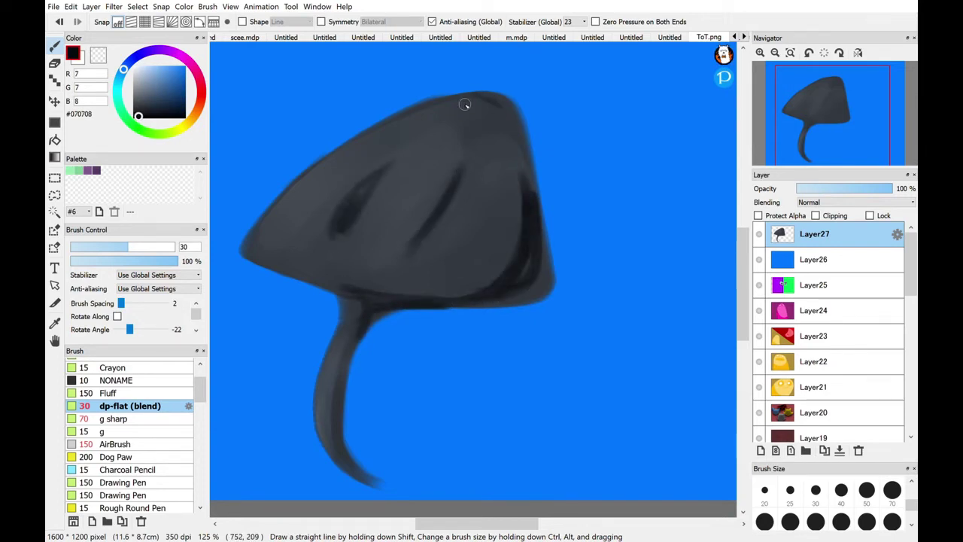
Soften the dark streaks on the upper body with the Mix2 brush at size 30.
{"action": "scroll", "coordinate": [128, 436], "scroll_direction": "down", "scroll_amount": 5}
{"action": "left_click", "coordinate": [110, 475]}
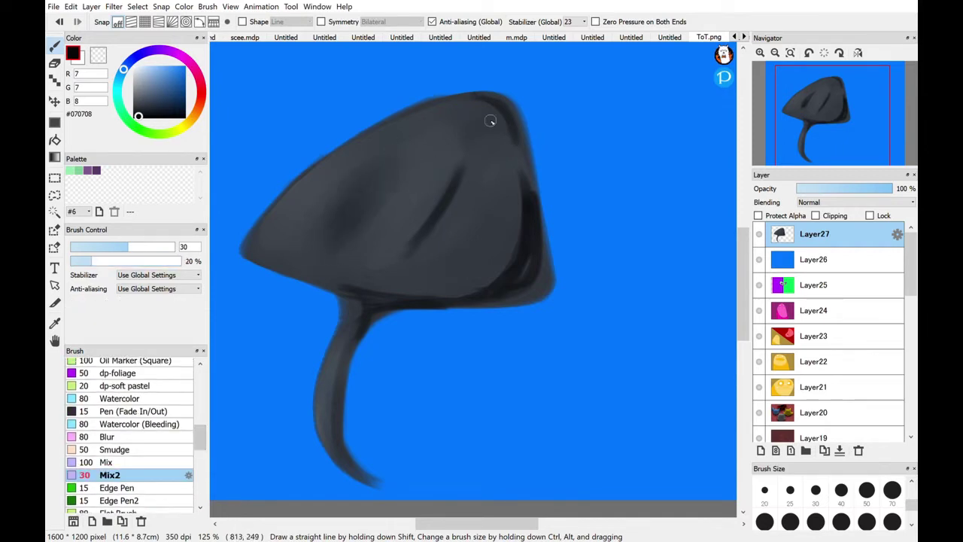
{"action": "left_click_drag", "start_coordinate": [456, 161], "coordinate": [414, 230]}
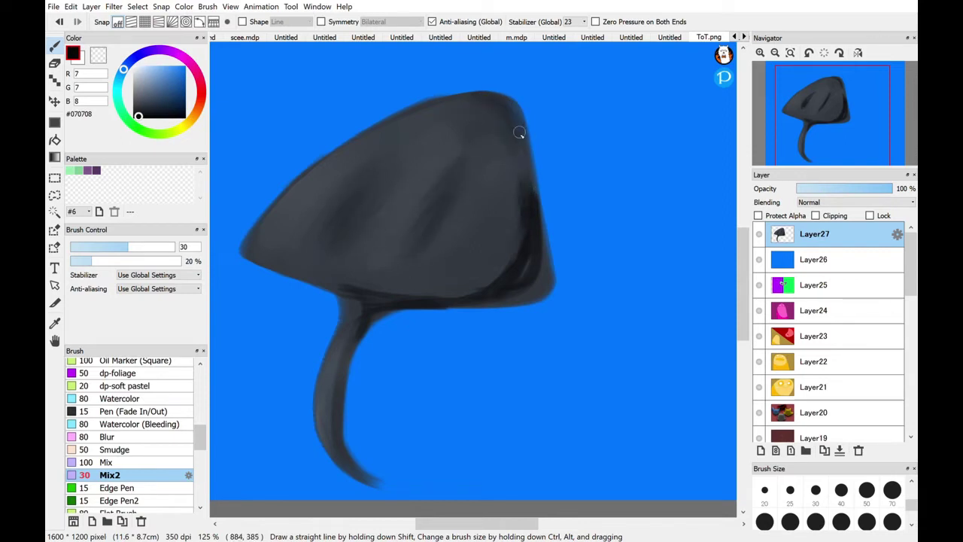
{"action": "left_click_drag", "start_coordinate": [519, 132], "coordinate": [531, 213]}
Blend the dark shading along the rear edge and tail base with the Mix2 brush at sizes 70 and 40.
{"action": "key", "text": "bracketright"}
{"action": "key", "text": "bracketright"}
{"action": "key", "text": "bracketright"}
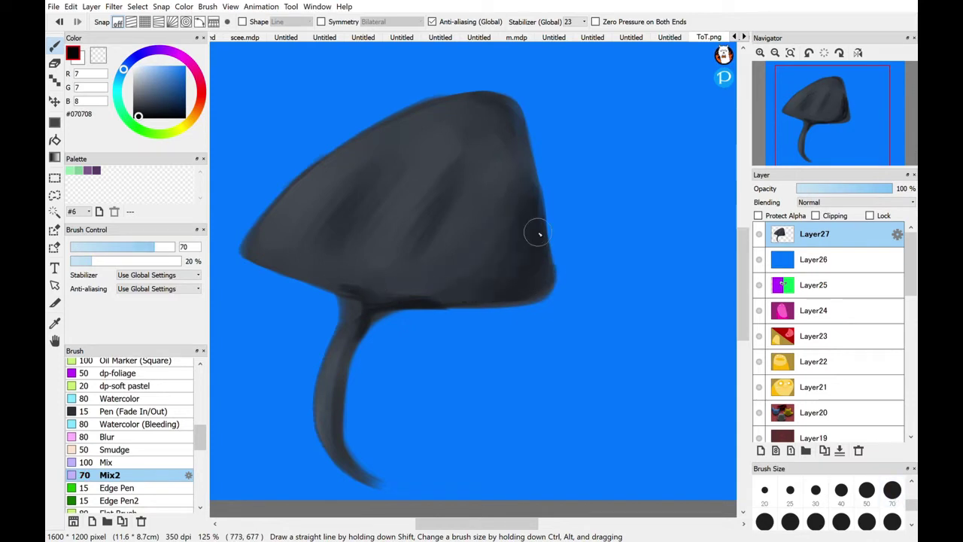
{"action": "key", "text": "bracketleft"}
{"action": "key", "text": "bracketleft"}
{"action": "left_click_drag", "start_coordinate": [442, 304], "coordinate": [353, 333]}
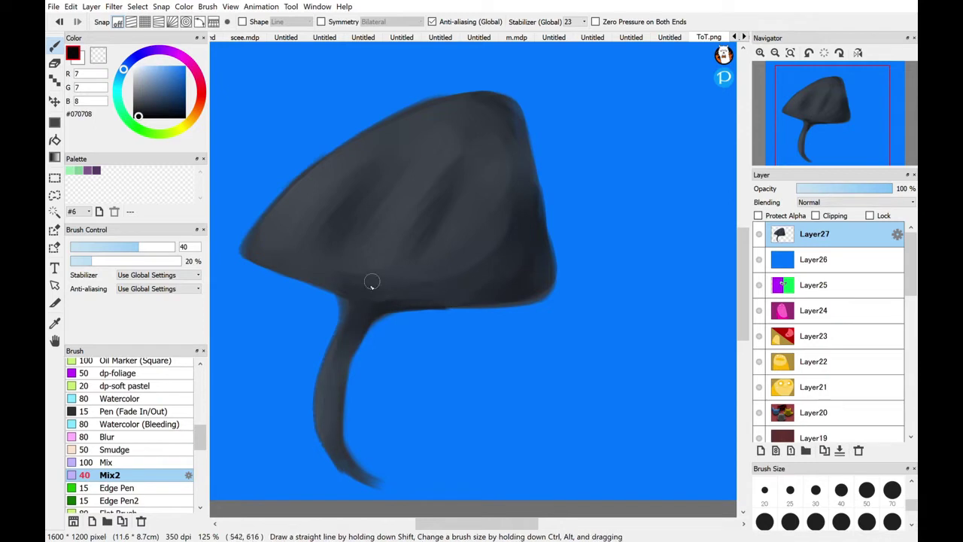
Add a layer below the stingray layer and extend the tail in sampled #303943 with the size 30 dp-flat (blend) brush.
{"action": "left_click", "coordinate": [760, 450]}
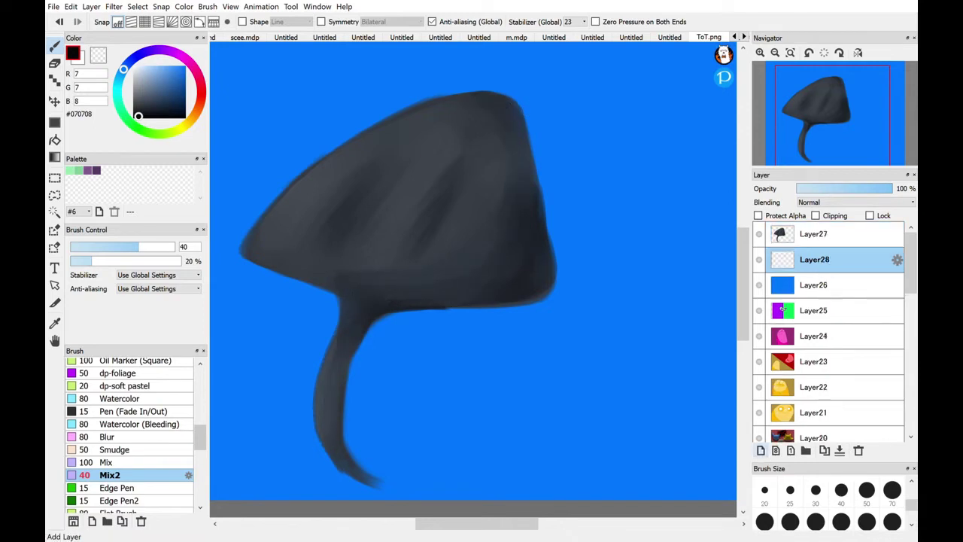
{"action": "scroll", "coordinate": [203, 432], "scroll_direction": "up", "scroll_amount": 10}
{"action": "left_click", "coordinate": [129, 452]}
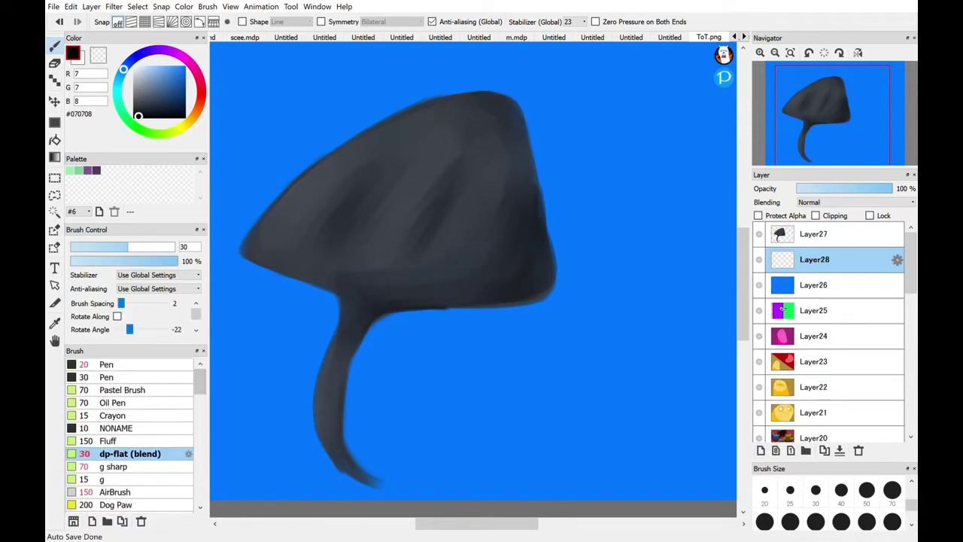
{"action": "left_click", "coordinate": [429, 260], "text": "alt"}
{"action": "mouse_move", "coordinate": [378, 299]}
{"action": "left_mouse_down"}
{"action": "mouse_move", "coordinate": [346, 447]}
{"action": "mouse_move", "coordinate": [340, 419]}
{"action": "mouse_move", "coordinate": [376, 480]}
{"action": "left_mouse_up"}
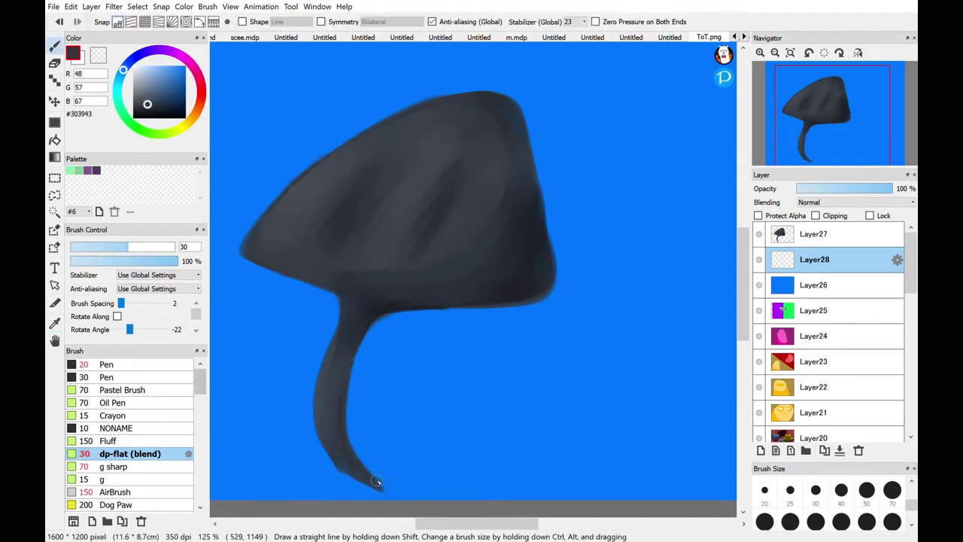
{"action": "key", "text": "ctrl+z"}
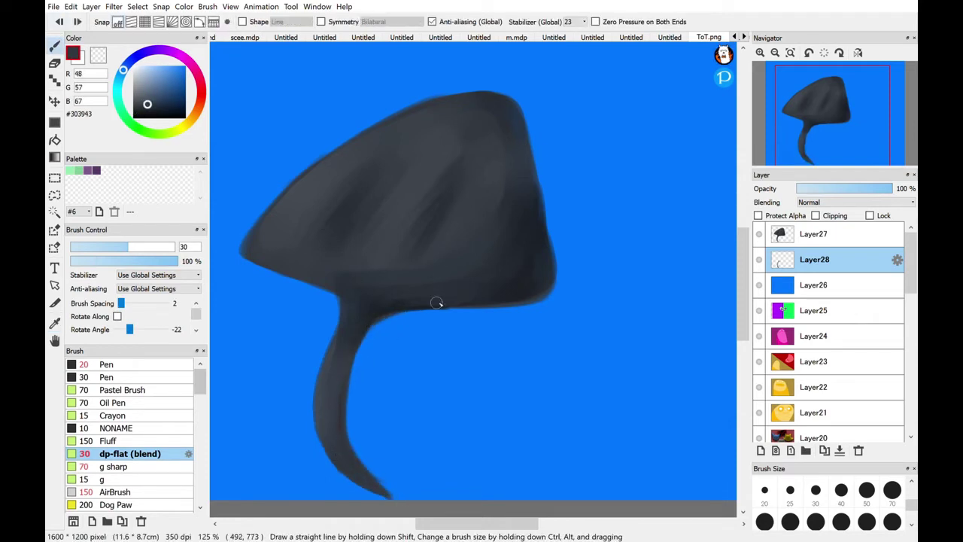
Trim the tail's outer edge with transparent colour and clean up the body's rear outline across the two stingray layers.
{"action": "mouse_move", "coordinate": [332, 325]}
{"action": "left_mouse_down"}
{"action": "mouse_move", "coordinate": [324, 380]}
{"action": "mouse_move", "coordinate": [331, 451]}
{"action": "mouse_move", "coordinate": [367, 490]}
{"action": "mouse_move", "coordinate": [348, 477]}
{"action": "left_mouse_up"}
{"action": "left_click", "coordinate": [342, 469], "text": "ctrl"}
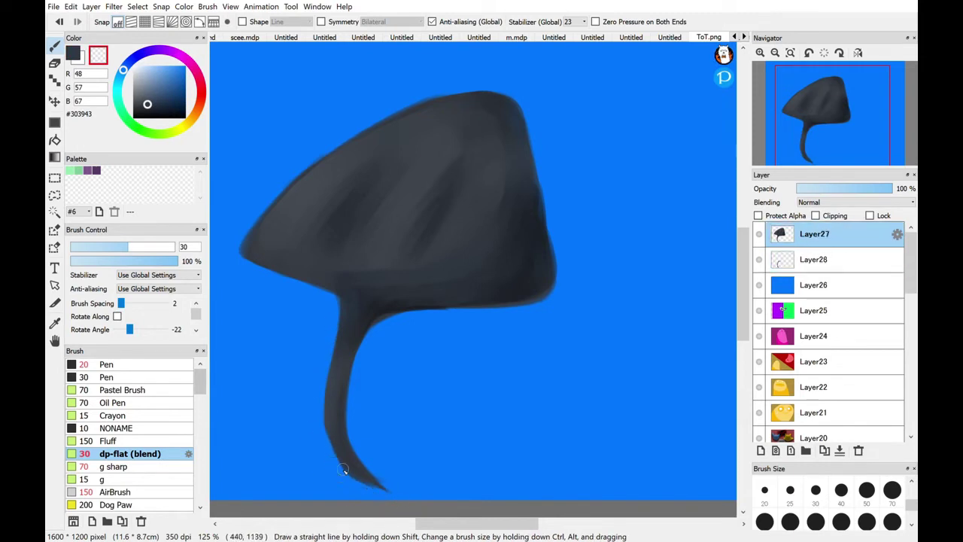
{"action": "left_click", "coordinate": [376, 331], "text": "ctrl"}
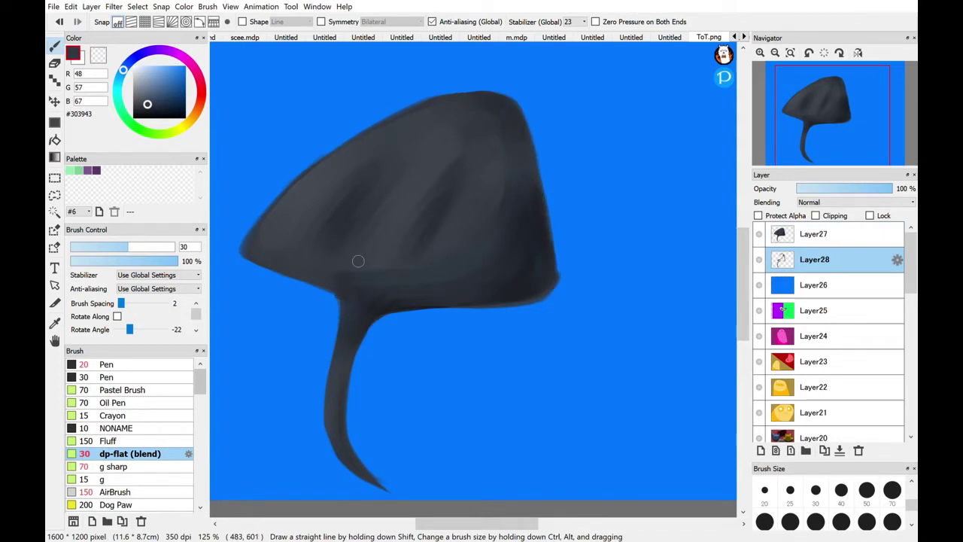
{"action": "left_click", "coordinate": [358, 261], "text": "ctrl"}
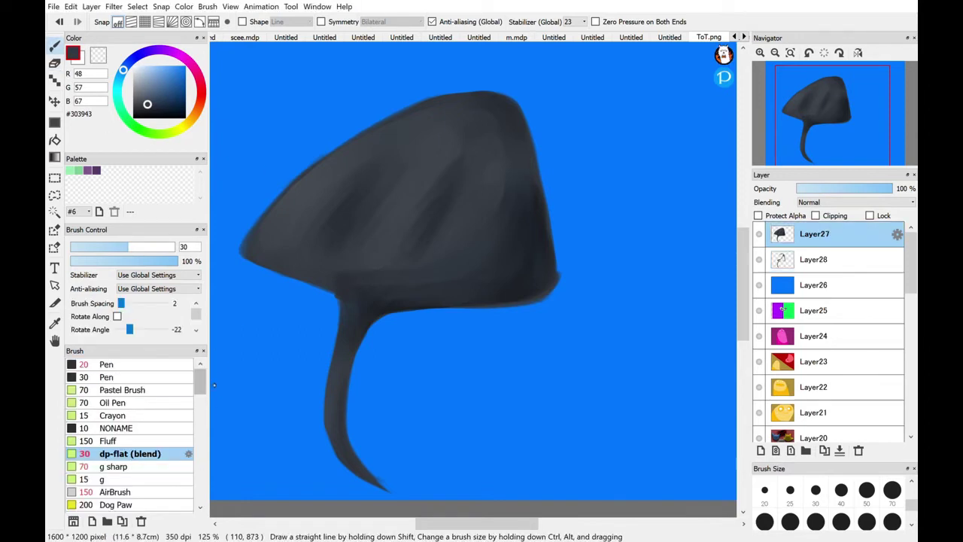
Merge the stingray layer with the layer below it and smooth the body's shading and edges with the Mix and Blur brushes.
{"action": "left_click_drag", "start_coordinate": [200, 381], "coordinate": [200, 435]}
{"action": "left_click", "coordinate": [108, 464]}
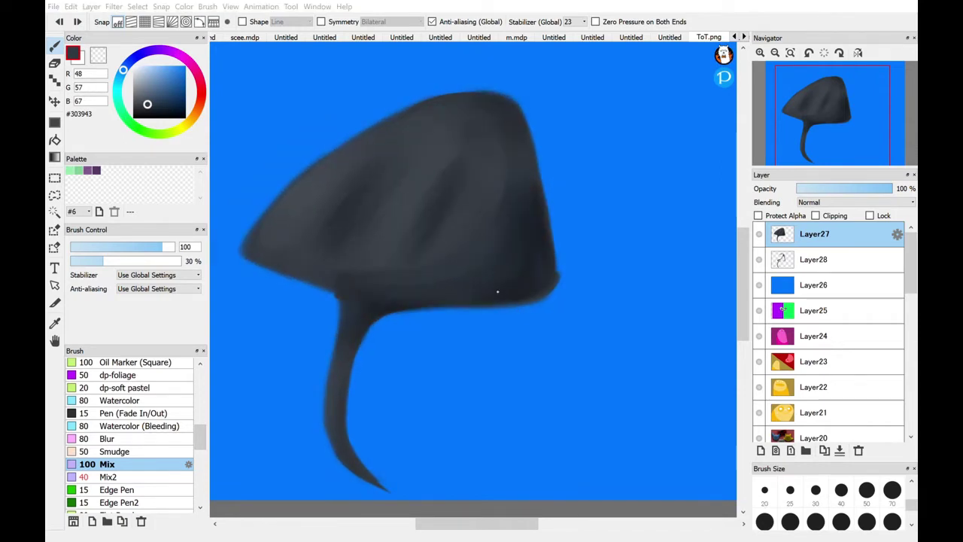
{"action": "left_click", "coordinate": [841, 450]}
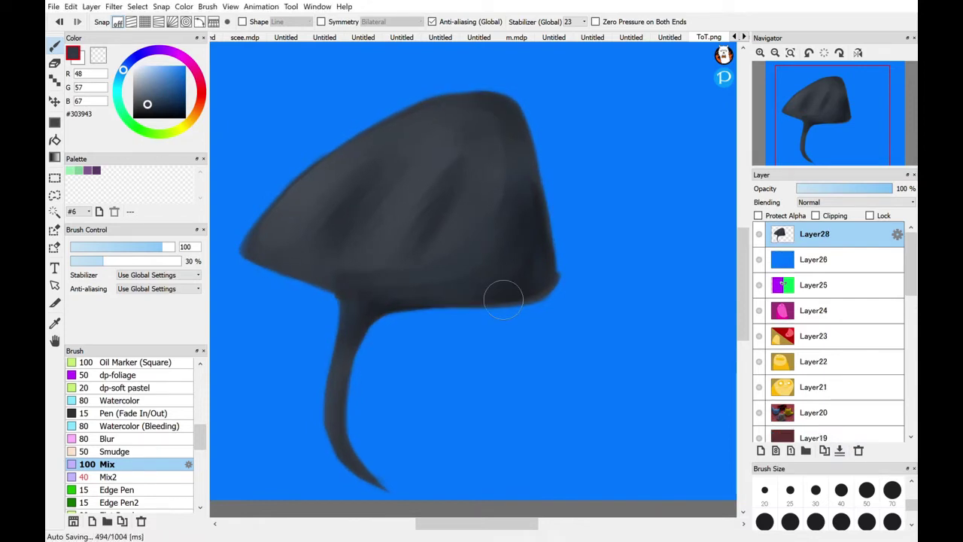
{"action": "left_click", "coordinate": [150, 438]}
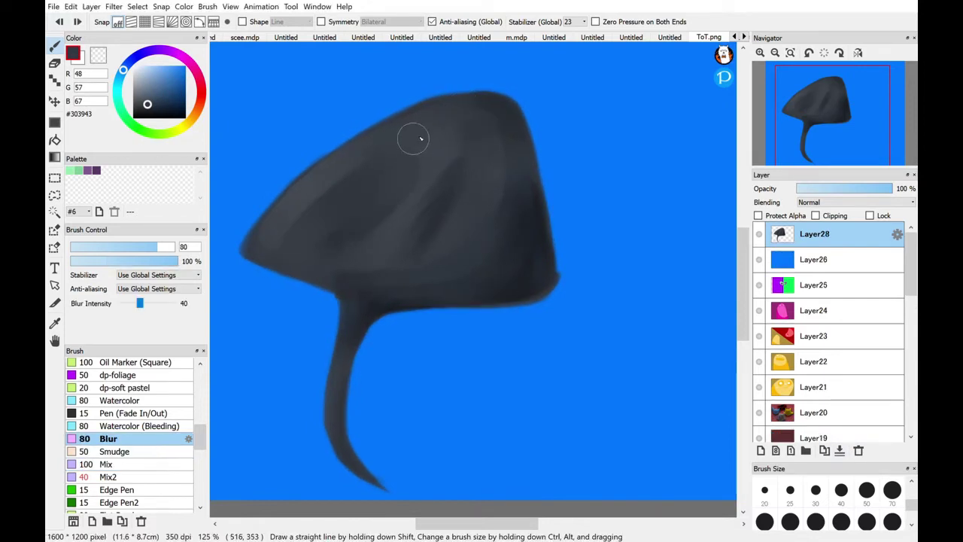
Add a clipping layer above the stingray and airbrush light grey #D1D1D1 highlights along the body's ridges.
{"action": "key", "text": "ctrl+shift+n"}
{"action": "left_click", "coordinate": [815, 215]}
{"action": "left_click", "coordinate": [133, 73]}
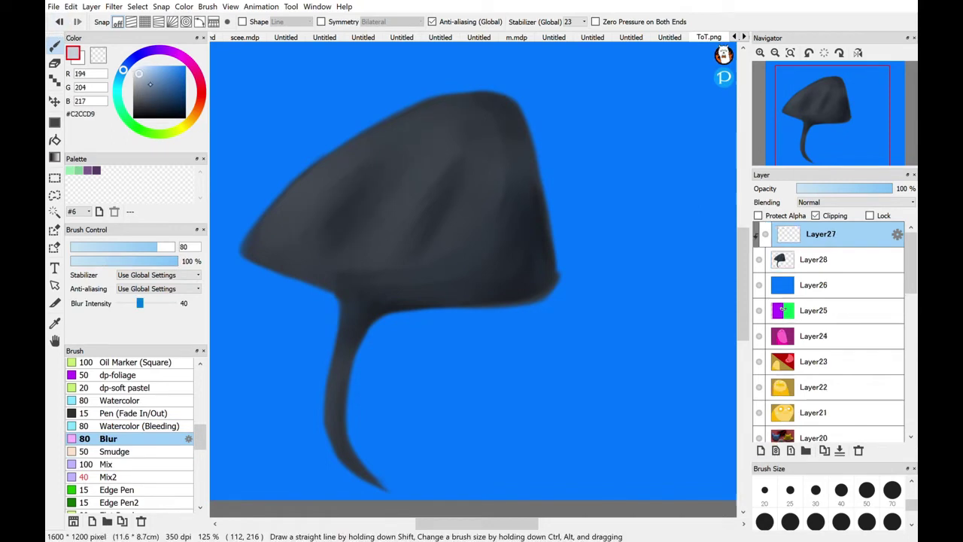
{"action": "scroll", "coordinate": [128, 432], "scroll_direction": "up", "scroll_amount": 5}
{"action": "left_click", "coordinate": [117, 491]}
{"action": "left_click_drag", "start_coordinate": [432, 154], "coordinate": [354, 262]}
{"action": "left_click_drag", "start_coordinate": [410, 120], "coordinate": [353, 226]}
{"action": "mouse_move", "coordinate": [466, 256]}
{"action": "left_mouse_down"}
{"action": "mouse_move", "coordinate": [484, 123]}
{"action": "mouse_move", "coordinate": [372, 146]}
{"action": "left_mouse_up"}
Airbrush a highlight down the tail at size 70 and lower the highlight layer's opacity to 14%.
{"action": "left_click", "coordinate": [891, 490]}
{"action": "mouse_move", "coordinate": [337, 342]}
{"action": "left_mouse_down"}
{"action": "mouse_move", "coordinate": [340, 452]}
{"action": "mouse_move", "coordinate": [353, 477]}
{"action": "left_mouse_up"}
{"action": "left_click", "coordinate": [809, 188]}
Airbrush #505050 shadows along the body's rear edges on a new clipped Multiply layer and set its opacity to 39%.
{"action": "scroll", "coordinate": [834, 201], "scroll_direction": "down", "scroll_amount": 8}
{"action": "left_click", "coordinate": [760, 450]}
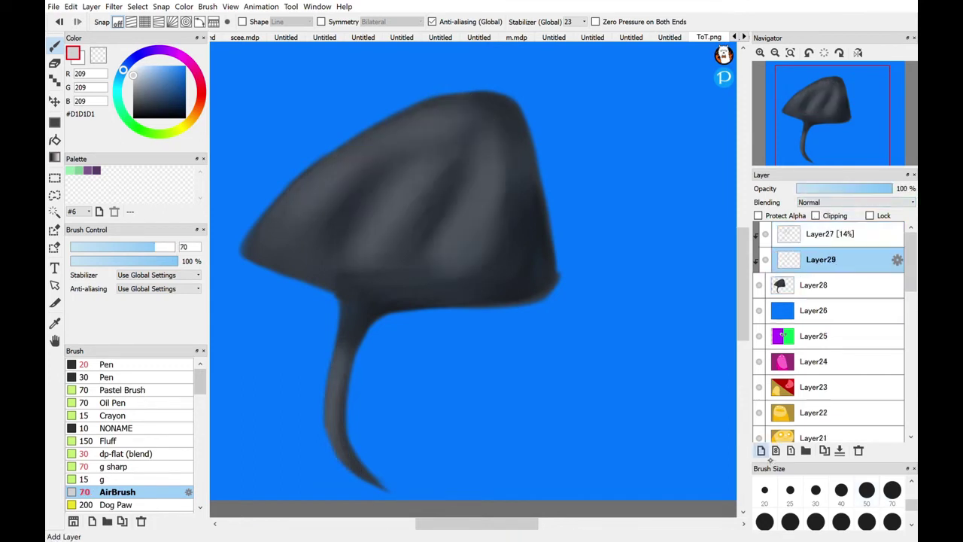
{"action": "left_click", "coordinate": [133, 102]}
{"action": "mouse_move", "coordinate": [526, 105]}
{"action": "left_mouse_down"}
{"action": "mouse_move", "coordinate": [455, 318]}
{"action": "mouse_move", "coordinate": [487, 68]}
{"action": "left_mouse_up"}
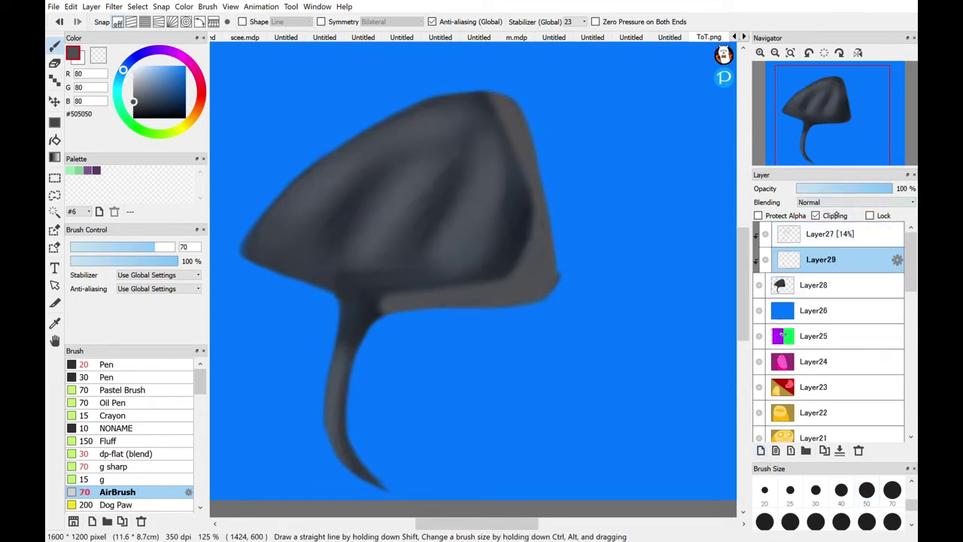
{"action": "scroll", "coordinate": [837, 201], "scroll_direction": "down", "scroll_amount": 1}
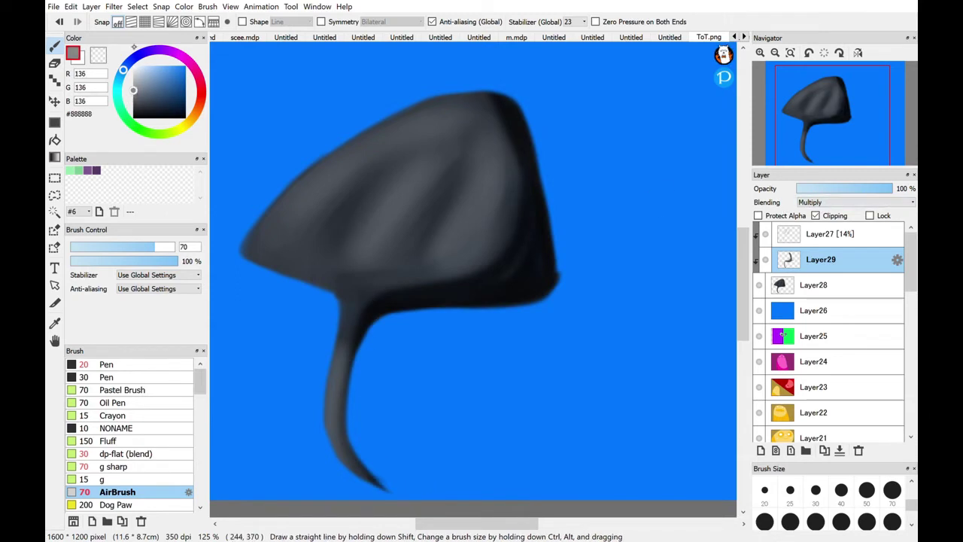
{"action": "left_click", "coordinate": [555, 321], "text": "alt"}
{"action": "left_click_drag", "start_coordinate": [887, 189], "coordinate": [857, 194]}
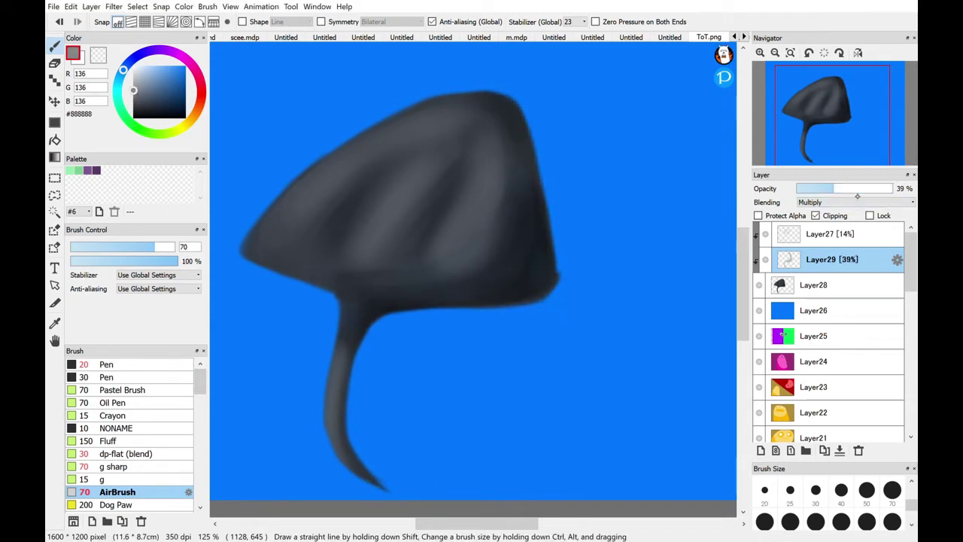
Merge the highlight and shadow layers into the stingray layer and tint it with a blue clipped Overlay layer.
{"action": "key", "text": "ctrl+e"}
{"action": "key", "text": "ctrl+e"}
{"action": "key", "text": "ctrl+e"}
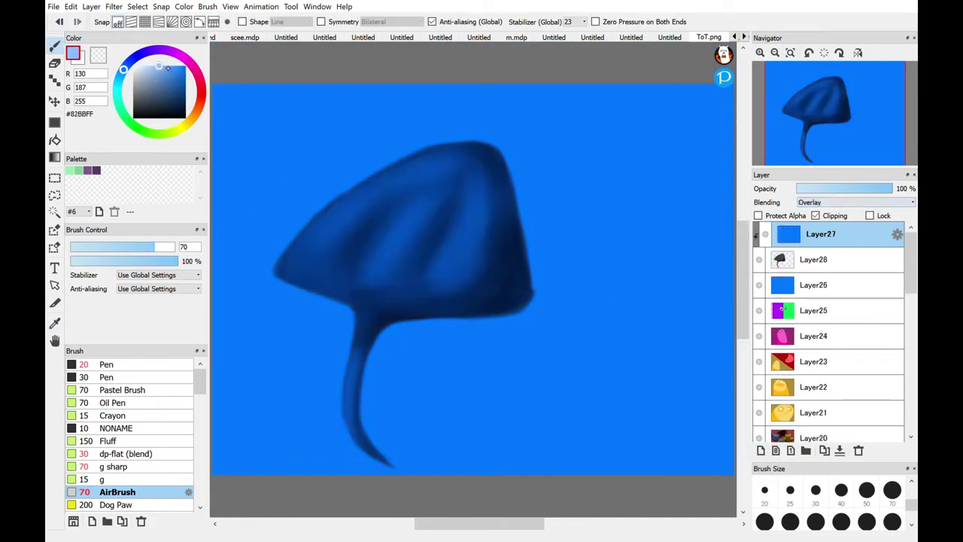
Airbrush pale blue #CEF2FF crossing stripes over the stingray's body and tail on the Overlay layer.
{"action": "mouse_move", "coordinate": [274, 262]}
{"action": "left_mouse_down"}
{"action": "mouse_move", "coordinate": [406, 190]}
{"action": "mouse_move", "coordinate": [516, 197]}
{"action": "left_mouse_up"}
{"action": "mouse_move", "coordinate": [423, 194]}
{"action": "left_mouse_down"}
{"action": "mouse_move", "coordinate": [460, 214]}
{"action": "mouse_move", "coordinate": [491, 126]}
{"action": "mouse_move", "coordinate": [432, 236]}
{"action": "mouse_move", "coordinate": [448, 261]}
{"action": "mouse_move", "coordinate": [405, 143]}
{"action": "mouse_move", "coordinate": [426, 203]}
{"action": "mouse_move", "coordinate": [411, 234]}
{"action": "mouse_move", "coordinate": [546, 283]}
{"action": "mouse_move", "coordinate": [483, 217]}
{"action": "mouse_move", "coordinate": [383, 168]}
{"action": "mouse_move", "coordinate": [325, 218]}
{"action": "mouse_move", "coordinate": [367, 233]}
{"action": "mouse_move", "coordinate": [367, 337]}
{"action": "mouse_move", "coordinate": [436, 144]}
{"action": "mouse_move", "coordinate": [453, 343]}
{"action": "mouse_move", "coordinate": [395, 167]}
{"action": "mouse_move", "coordinate": [367, 274]}
{"action": "mouse_move", "coordinate": [411, 327]}
{"action": "mouse_move", "coordinate": [378, 202]}
{"action": "mouse_move", "coordinate": [454, 144]}
{"action": "mouse_move", "coordinate": [451, 289]}
{"action": "mouse_move", "coordinate": [543, 280]}
{"action": "mouse_move", "coordinate": [415, 184]}
{"action": "mouse_move", "coordinate": [449, 323]}
{"action": "mouse_move", "coordinate": [366, 376]}
{"action": "mouse_move", "coordinate": [328, 433]}
{"action": "mouse_move", "coordinate": [378, 471]}
{"action": "mouse_move", "coordinate": [357, 358]}
{"action": "mouse_move", "coordinate": [285, 301]}
{"action": "mouse_move", "coordinate": [352, 147]}
{"action": "mouse_move", "coordinate": [319, 267]}
{"action": "left_mouse_up"}
{"action": "key", "text": "ctrl+z"}
{"action": "key", "text": "ctrl+z"}
{"action": "key", "text": "ctrl+z"}
{"action": "key", "text": "ctrl+z"}
{"action": "key", "text": "ctrl+z"}
{"action": "key", "text": "ctrl+z"}
Scatter bright #00BEFF dots over the body and tail with the size 20 Pen on a new clipped layer set to Add.
{"action": "left_click", "coordinate": [759, 450]}
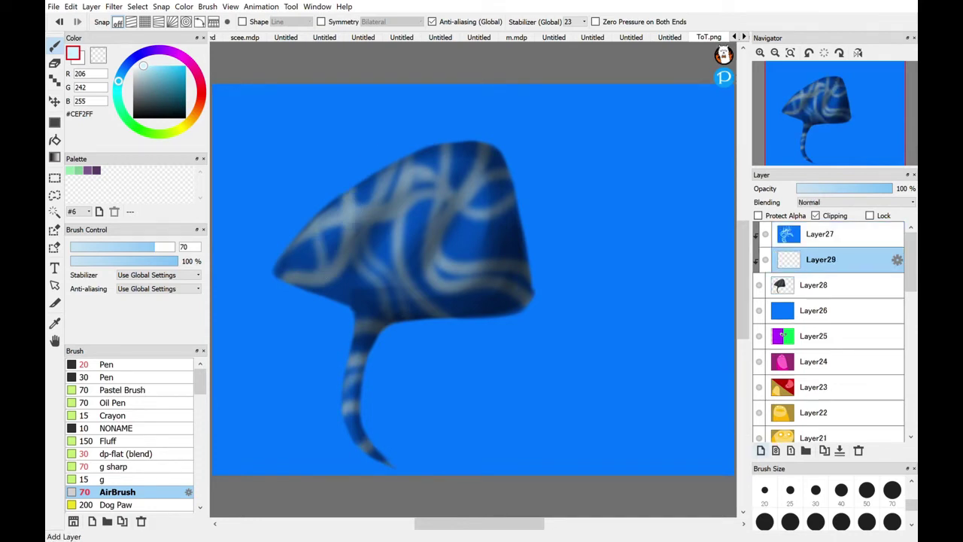
{"action": "left_click", "coordinate": [185, 66]}
{"action": "left_click_drag", "start_coordinate": [474, 239], "coordinate": [496, 241]}
{"action": "scroll", "coordinate": [854, 202], "scroll_direction": "down", "scroll_amount": 10}
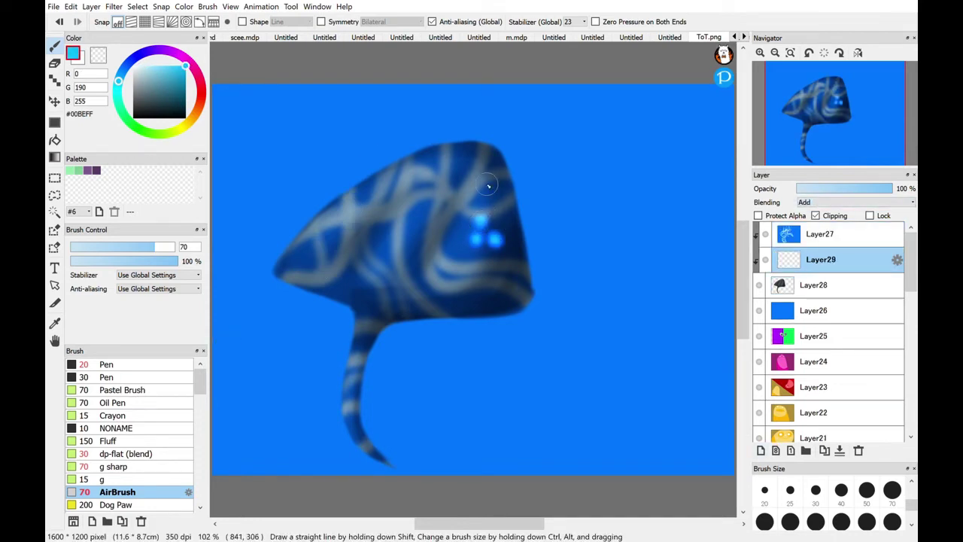
{"action": "key", "text": "ctrl+z"}
{"action": "left_click", "coordinate": [106, 364]}
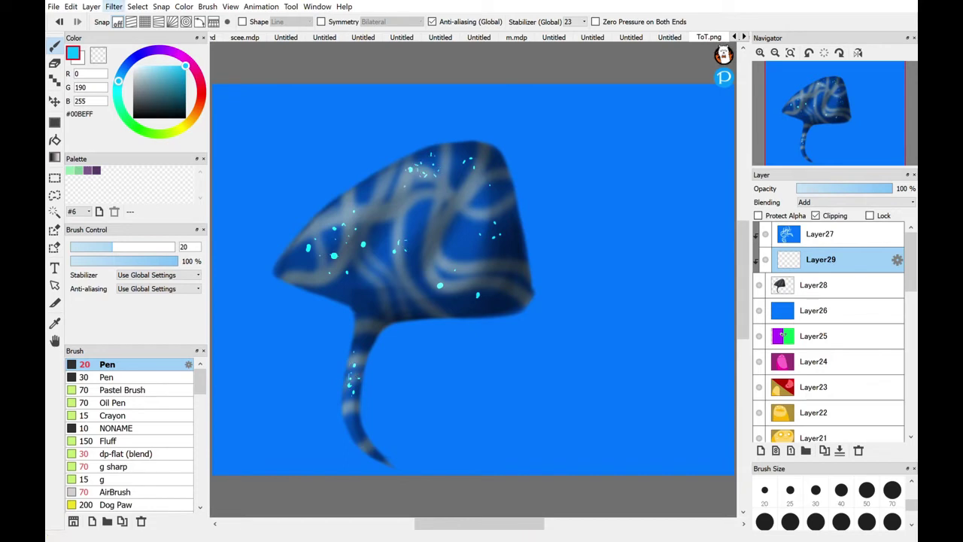
Try the Overlay layer at 36% opacity, and replace its stripes with the plain background blue at 100% opacity.
{"action": "left_click", "coordinate": [819, 233]}
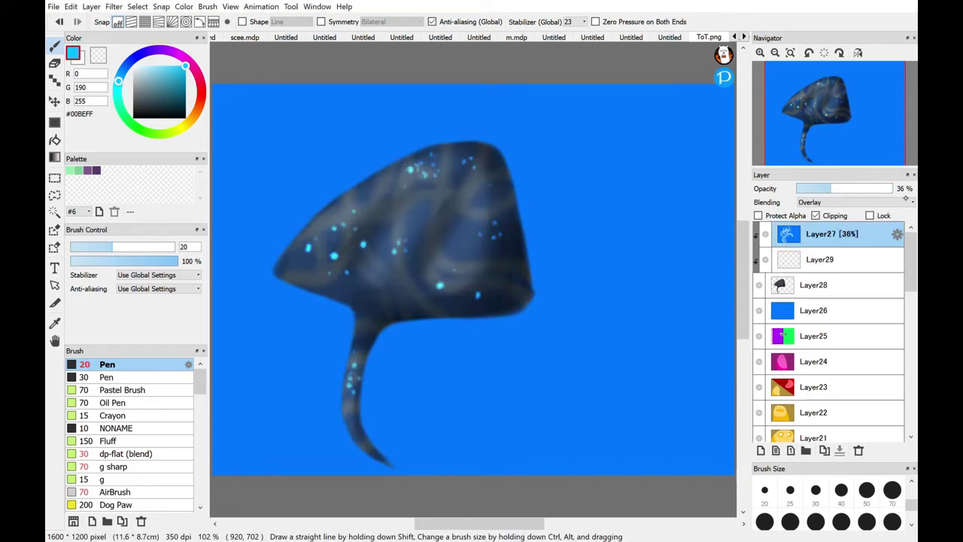
{"action": "key", "text": "i"}
{"action": "left_click", "coordinate": [602, 376]}
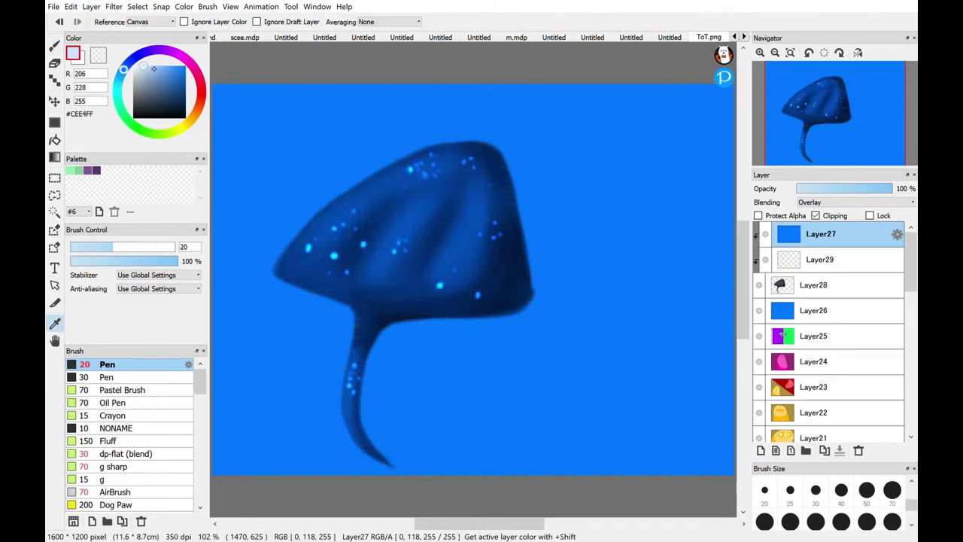
Try airbrushing lighter diagonal streaks across the stingray on the Overlay layer, and remove them.
{"action": "left_click", "coordinate": [118, 491]}
{"action": "mouse_move", "coordinate": [327, 271]}
{"action": "left_mouse_down"}
{"action": "mouse_move", "coordinate": [343, 230]}
{"action": "mouse_move", "coordinate": [512, 117]}
{"action": "mouse_move", "coordinate": [303, 280]}
{"action": "mouse_move", "coordinate": [460, 194]}
{"action": "mouse_move", "coordinate": [402, 247]}
{"action": "mouse_move", "coordinate": [455, 295]}
{"action": "mouse_move", "coordinate": [536, 233]}
{"action": "mouse_move", "coordinate": [340, 409]}
{"action": "mouse_move", "coordinate": [406, 449]}
{"action": "mouse_move", "coordinate": [403, 498]}
{"action": "mouse_move", "coordinate": [443, 300]}
{"action": "mouse_move", "coordinate": [396, 339]}
{"action": "left_mouse_up"}
{"action": "left_click", "coordinate": [405, 342], "text": "alt"}
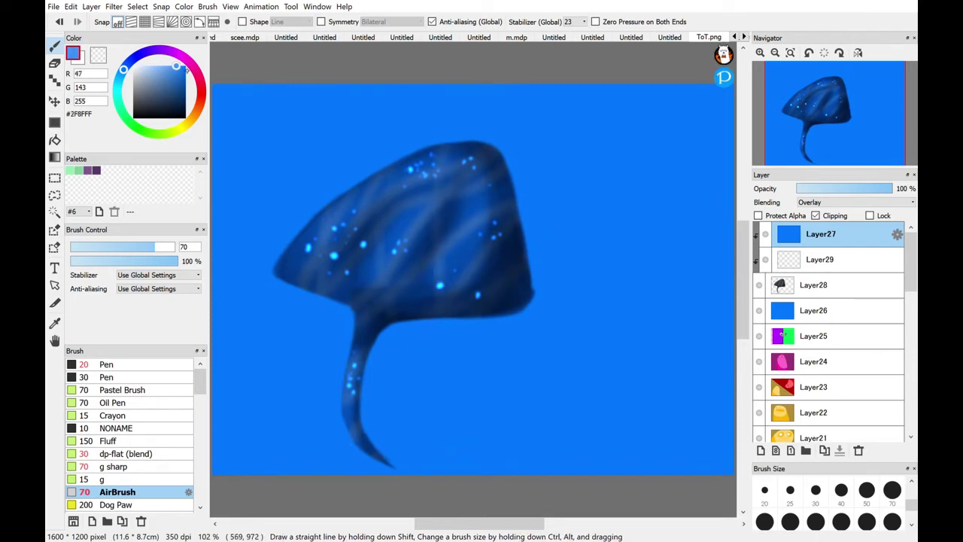
{"action": "left_click", "coordinate": [178, 67]}
{"action": "key", "text": "Delete"}
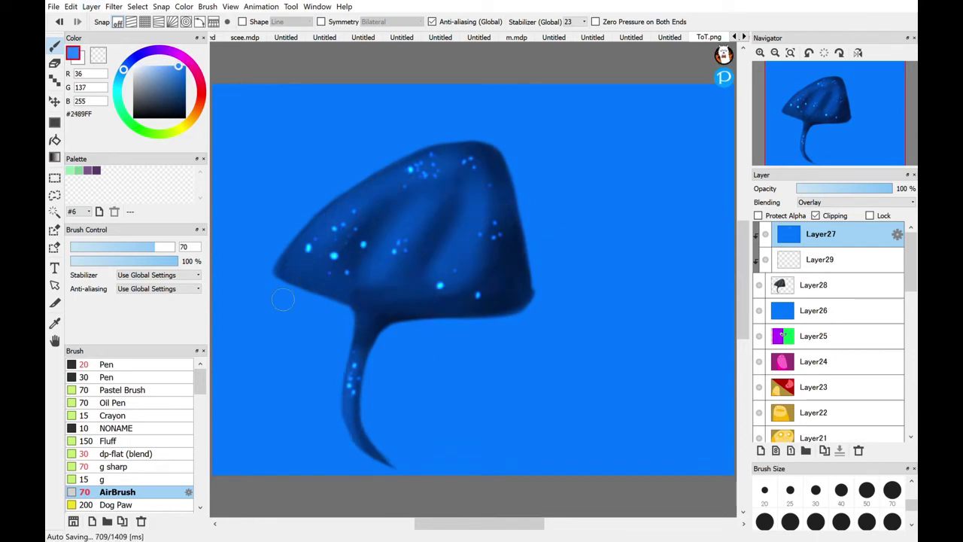
Airbrush brighter blue across the stingray's body and darker #004EAA shading along its rear edge, underside and tail on the Overlay layer.
{"action": "left_click_drag", "start_coordinate": [402, 128], "coordinate": [315, 384]}
{"action": "mouse_move", "coordinate": [475, 195]}
{"action": "left_mouse_down"}
{"action": "mouse_move", "coordinate": [429, 276]}
{"action": "mouse_move", "coordinate": [354, 227]}
{"action": "mouse_move", "coordinate": [394, 215]}
{"action": "left_mouse_up"}
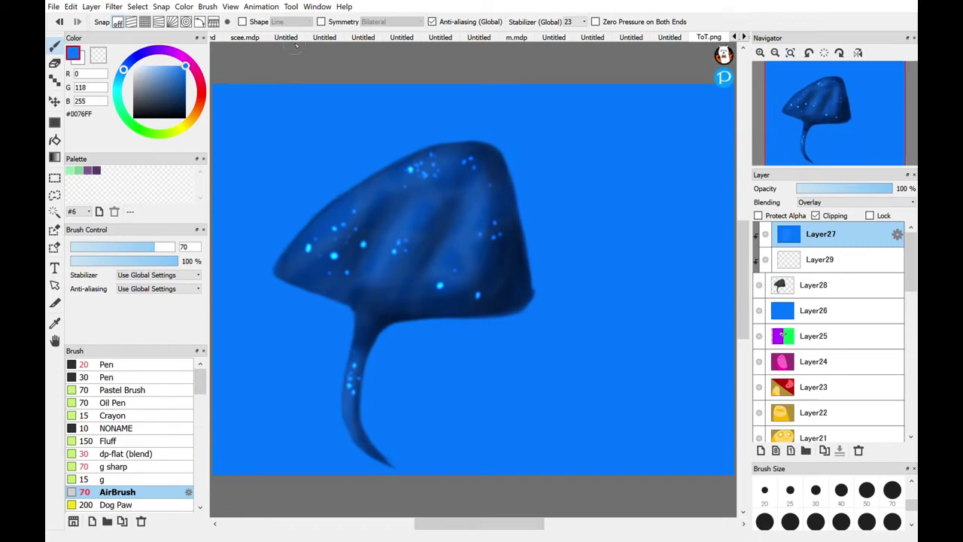
{"action": "left_click", "coordinate": [525, 248], "text": "alt"}
{"action": "left_click_drag", "start_coordinate": [525, 249], "coordinate": [425, 328]}
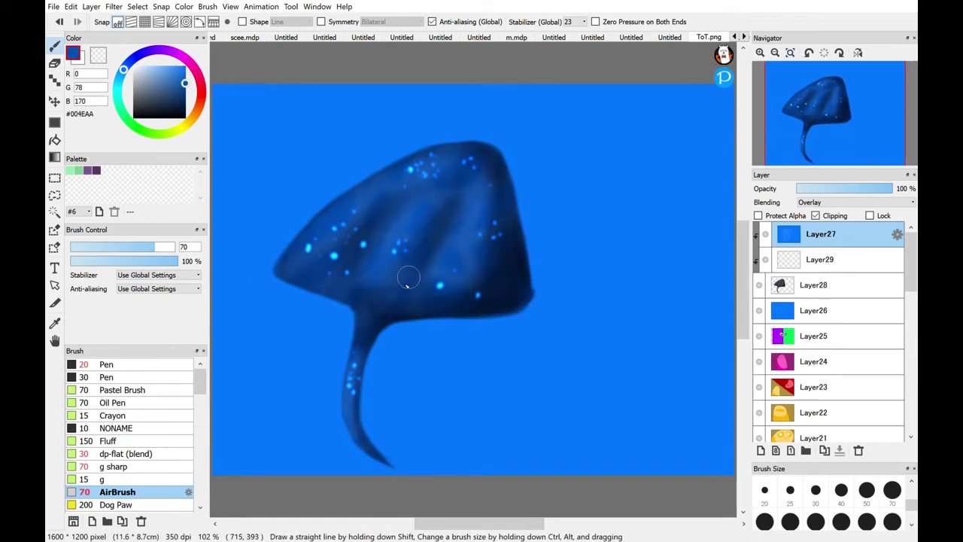
{"action": "mouse_move", "coordinate": [407, 284]}
{"action": "left_mouse_down"}
{"action": "mouse_move", "coordinate": [351, 268]}
{"action": "mouse_move", "coordinate": [376, 340]}
{"action": "left_mouse_up"}
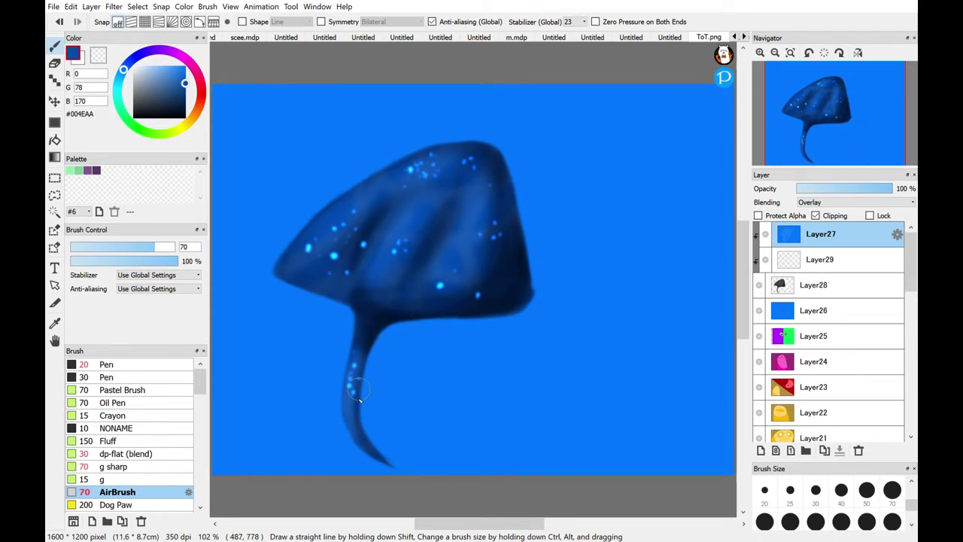
{"action": "left_click_drag", "start_coordinate": [359, 398], "coordinate": [372, 455]}
Try airbrushing cyan sampled from the glowing dots over the stingray's front wing on the Overlay layer.
{"action": "left_click", "coordinate": [352, 376], "text": "alt"}
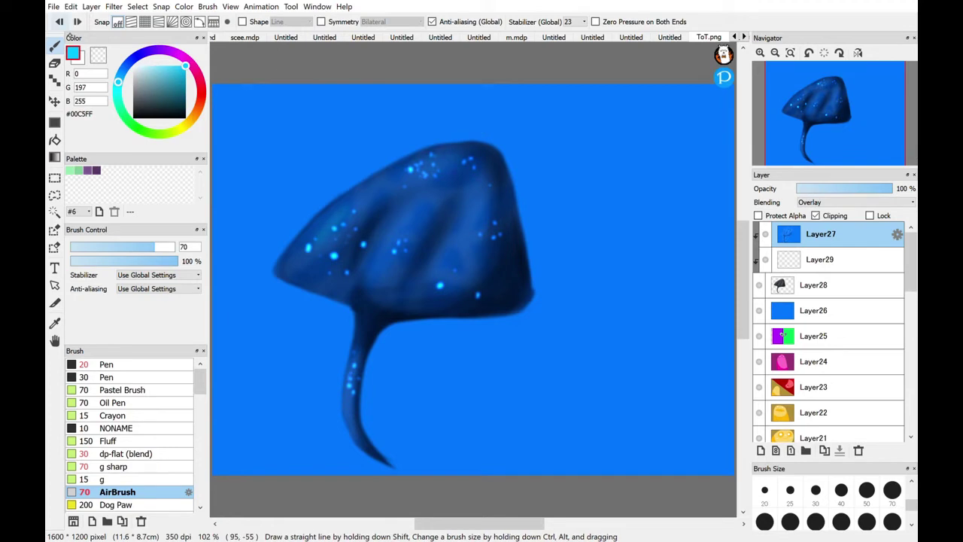
{"action": "left_click", "coordinate": [333, 228], "text": "alt"}
{"action": "left_click_drag", "start_coordinate": [337, 226], "coordinate": [348, 246]}
{"action": "key", "text": "ctrl+z"}
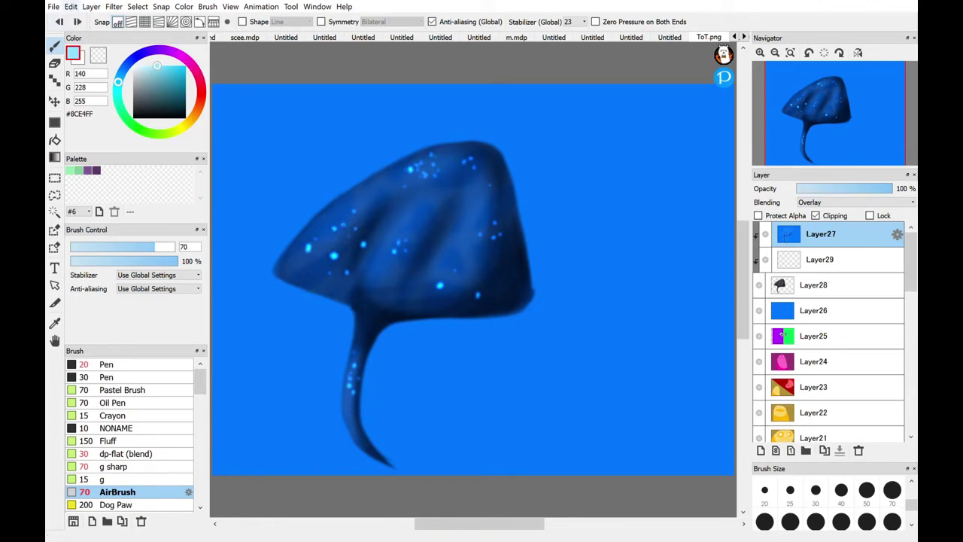
Merge the dots and overlay shading into the stingray layer, leaving an empty unclipped Overlay layer above it.
{"action": "key", "text": "ctrl+z"}
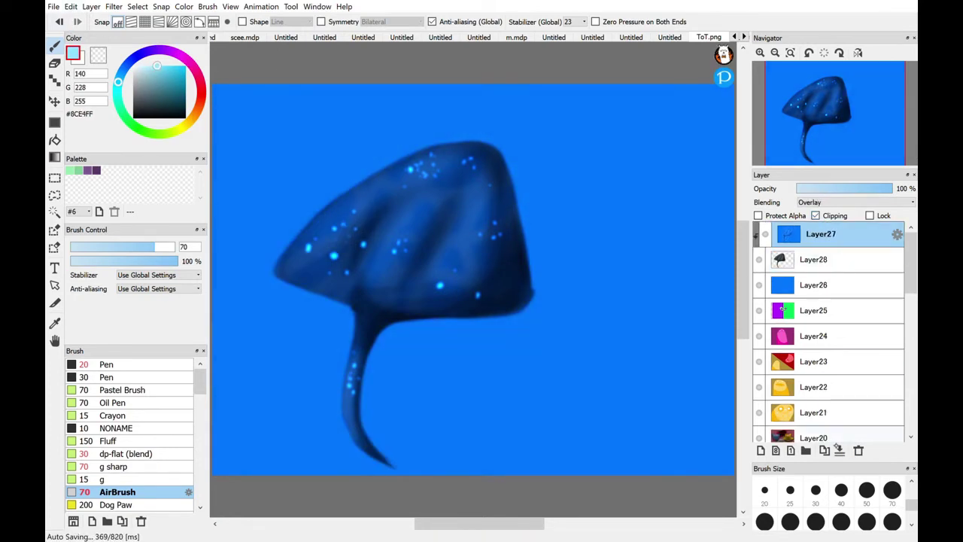
{"action": "key", "text": "ctrl+z"}
{"action": "key", "text": "ctrl+z"}
{"action": "key", "text": "ctrl+z"}
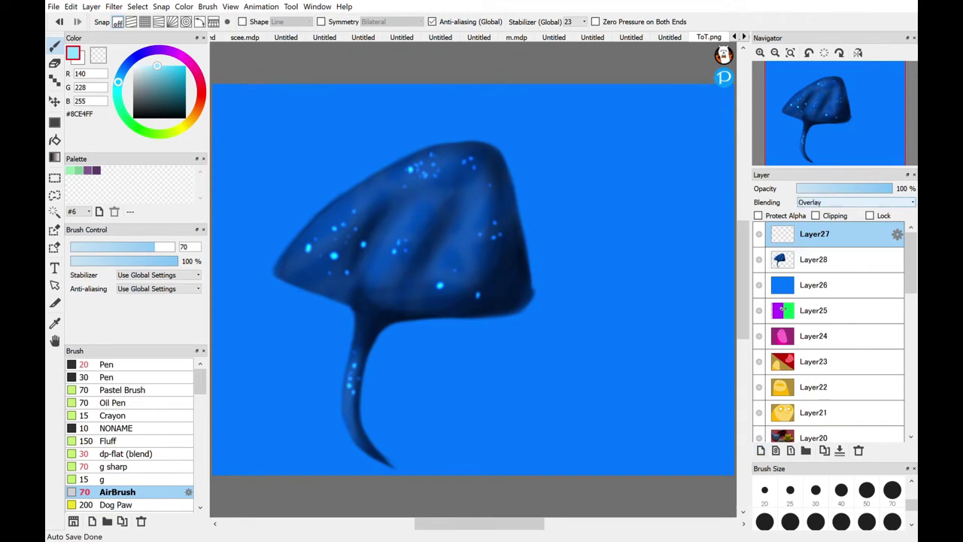
Fill the empty Overlay layer with cyan #00C5FF and clear the stingray's silhouette from it.
{"action": "key", "text": "ctrl+f"}
{"action": "key", "text": "ctrl+shift+i"}
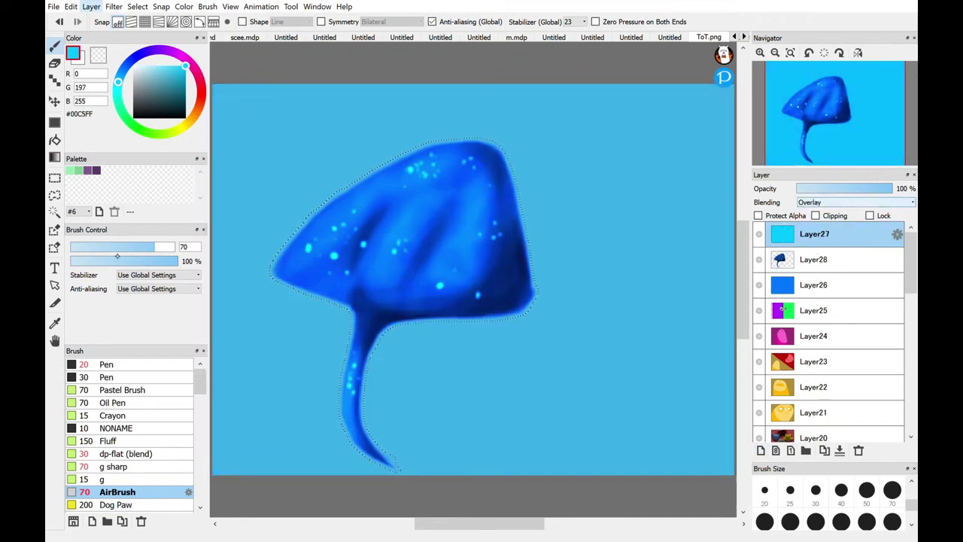
{"action": "key", "text": "Delete"}
{"action": "key", "text": "ctrl+shift+i"}
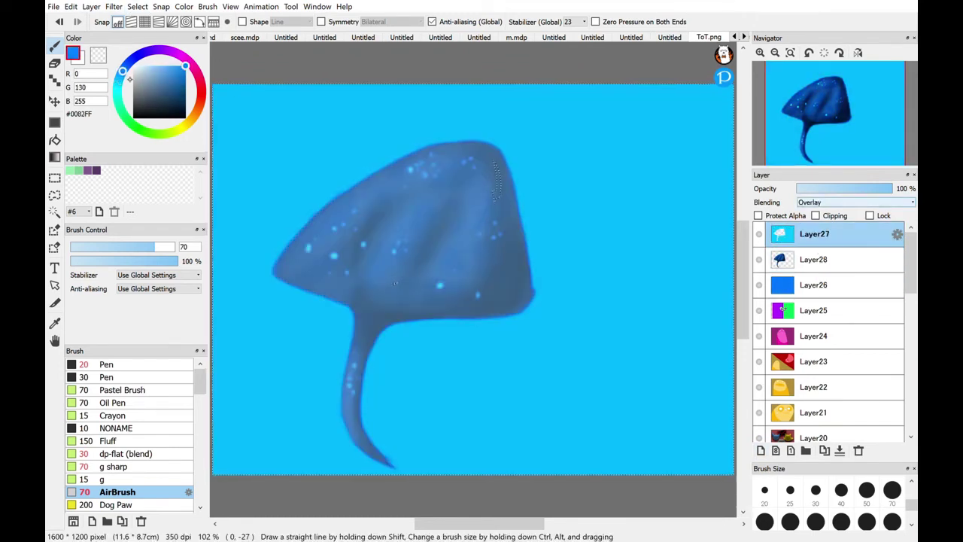
Recolour the area around the stingray on the Overlay layer with blue #006AFF and deselect.
{"action": "left_click", "coordinate": [125, 67]}
{"action": "key", "text": "ctrl+f"}
{"action": "key", "text": "ctrl+d"}
{"action": "key", "text": "ctrl+f"}
Try airbrushing wavy #3086FF water lines around the stingray on a new clipped layer.
{"action": "key", "text": "ctrl+shift+n"}
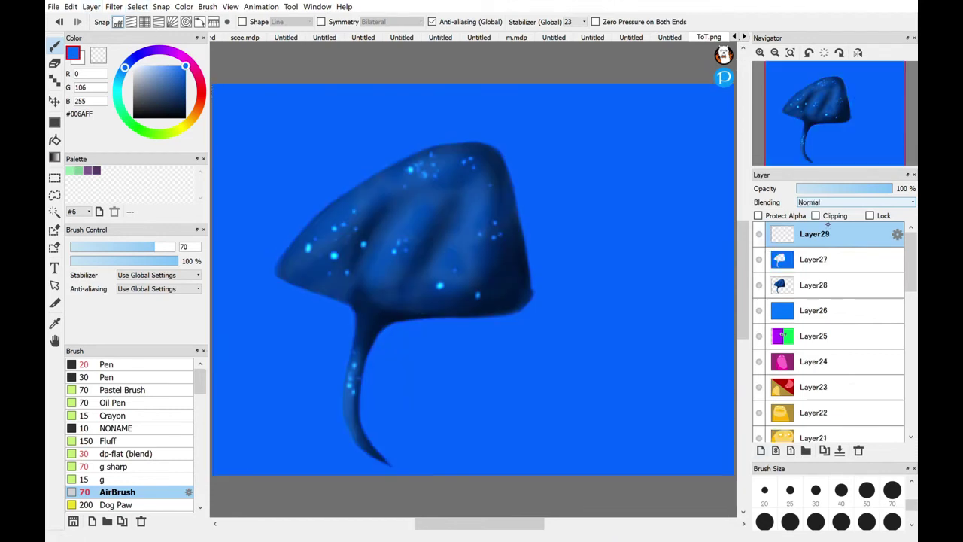
{"action": "left_click", "coordinate": [176, 66]}
{"action": "left_click_drag", "start_coordinate": [240, 132], "coordinate": [342, 195]}
{"action": "left_click", "coordinate": [815, 215]}
{"action": "left_click_drag", "start_coordinate": [229, 87], "coordinate": [322, 209]}
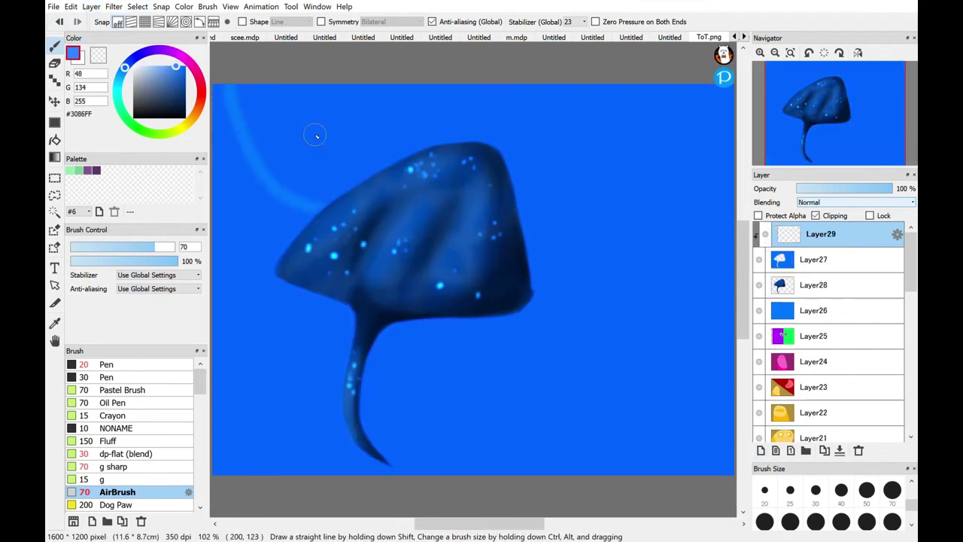
{"action": "left_click_drag", "start_coordinate": [305, 136], "coordinate": [562, 115]}
{"action": "left_click_drag", "start_coordinate": [526, 185], "coordinate": [733, 182]}
{"action": "left_click_drag", "start_coordinate": [605, 294], "coordinate": [733, 239]}
{"action": "left_click_drag", "start_coordinate": [237, 387], "coordinate": [324, 429]}
{"action": "left_click_drag", "start_coordinate": [452, 353], "coordinate": [734, 376]}
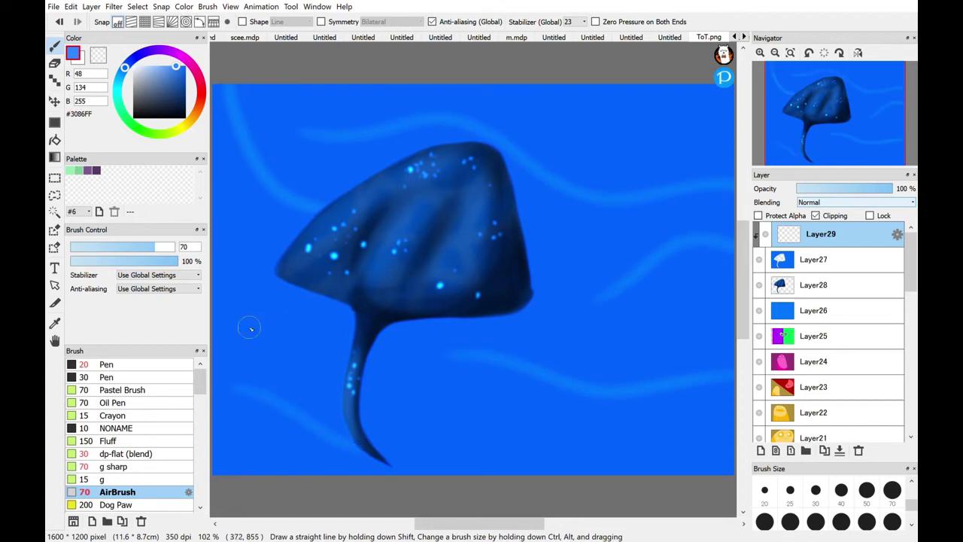
Try filling the whole Overlay layer with #006AFF, and undo both the fill and the clipped wave layer.
{"action": "left_click", "coordinate": [814, 260]}
{"action": "left_click", "coordinate": [185, 67]}
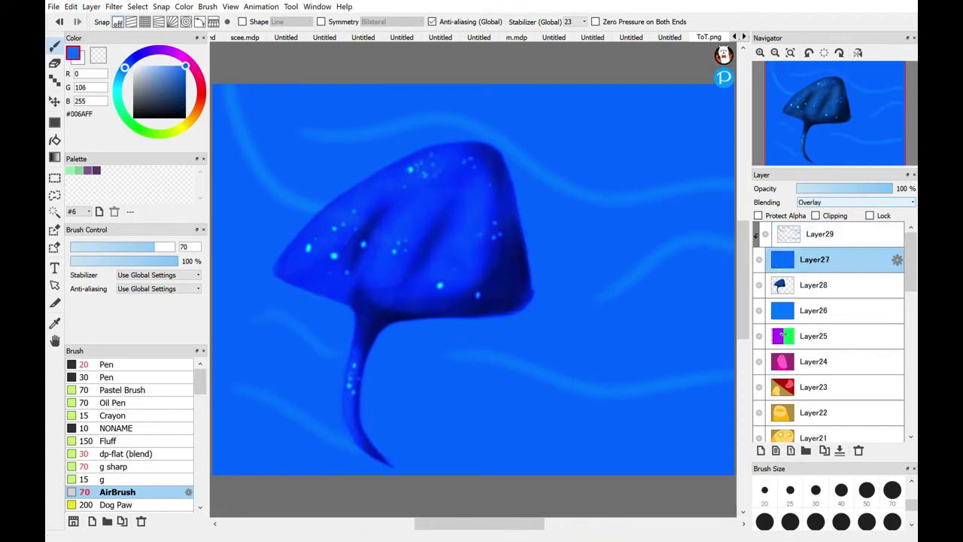
{"action": "key", "text": "ctrl+z"}
{"action": "key", "text": "ctrl+z"}
{"action": "key", "text": "ctrl+z"}
{"action": "key", "text": "ctrl+z"}
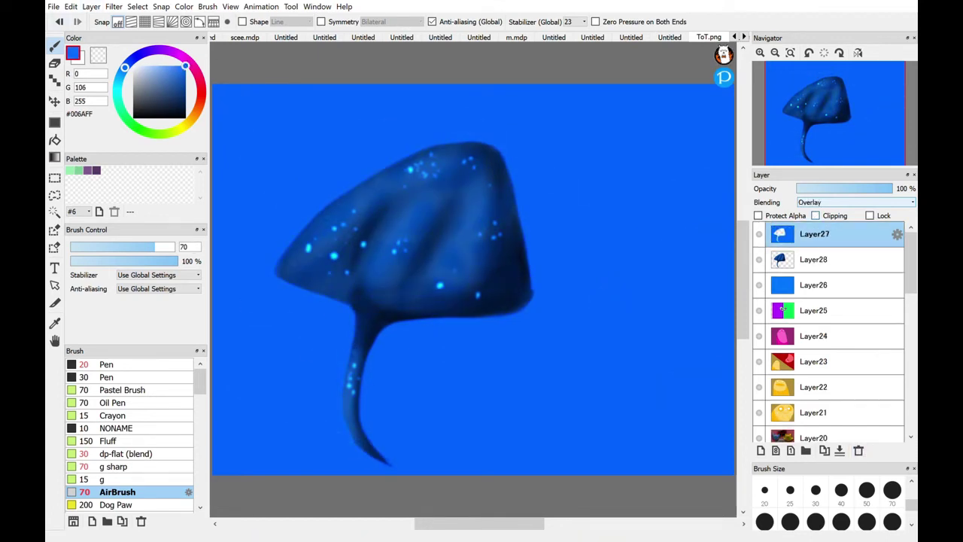
Airbrush wavy #388AFF light lines across the background and stingray on a new top layer set to Overlay.
{"action": "left_click", "coordinate": [173, 66]}
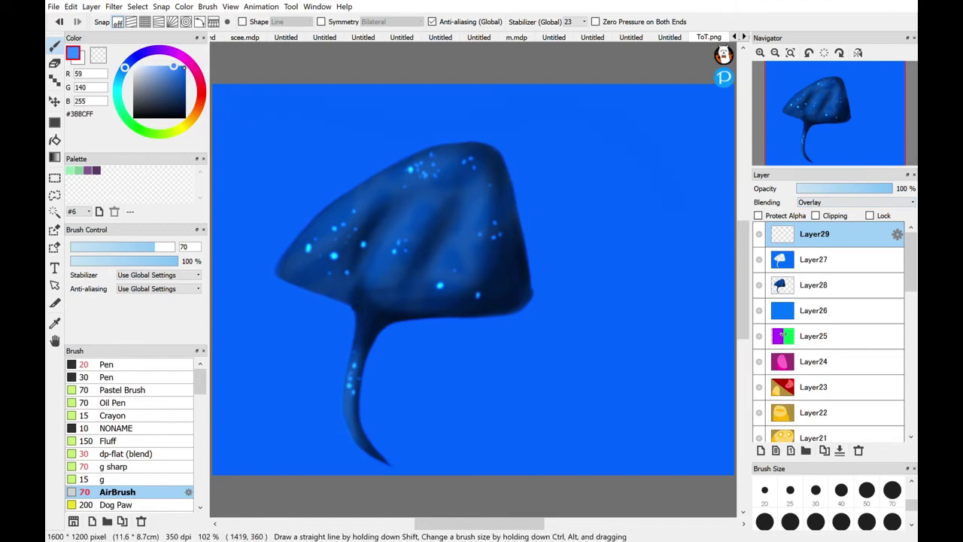
{"action": "mouse_move", "coordinate": [279, 176]}
{"action": "left_mouse_down"}
{"action": "mouse_move", "coordinate": [590, 199]}
{"action": "mouse_move", "coordinate": [439, 173]}
{"action": "mouse_move", "coordinate": [234, 231]}
{"action": "mouse_move", "coordinate": [659, 109]}
{"action": "mouse_move", "coordinate": [488, 91]}
{"action": "mouse_move", "coordinate": [570, 282]}
{"action": "mouse_move", "coordinate": [499, 325]}
{"action": "mouse_move", "coordinate": [553, 376]}
{"action": "left_mouse_up"}
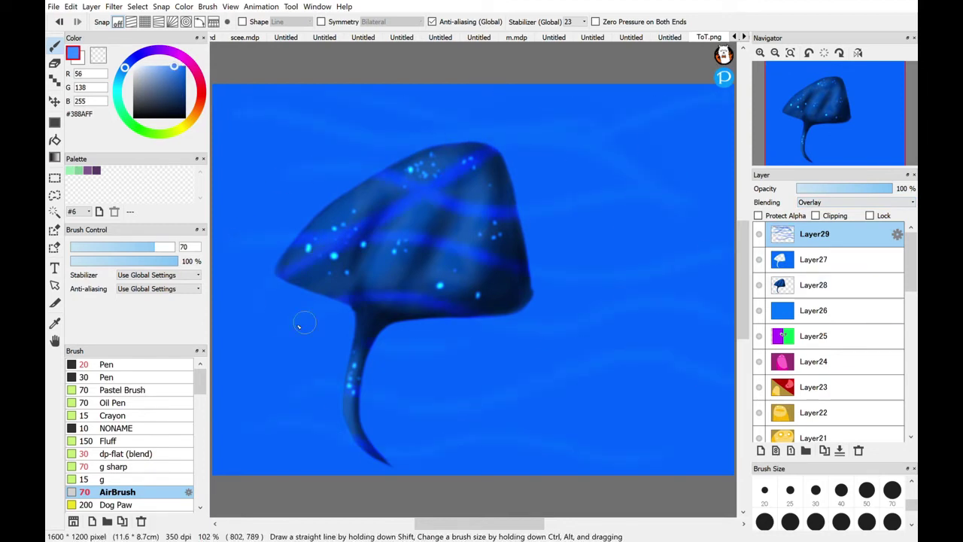
Tint the stingray with a #388AFF fill on a new clipped layer above it, set to Overlay at 25% opacity.
{"action": "left_click", "coordinate": [815, 284]}
{"action": "left_click", "coordinate": [137, 6]}
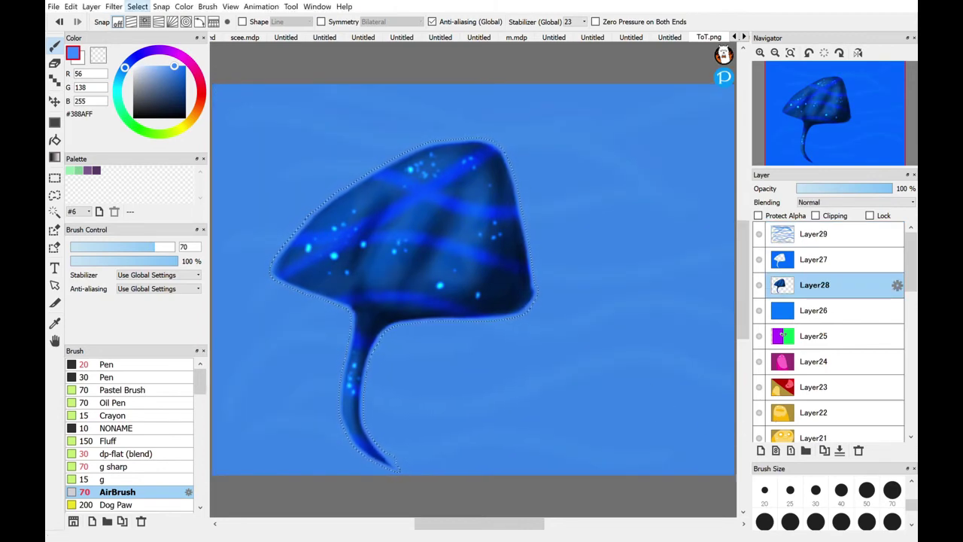
{"action": "left_click", "coordinate": [760, 450]}
{"action": "left_click", "coordinate": [815, 215]}
{"action": "key", "text": "ctrl+u"}
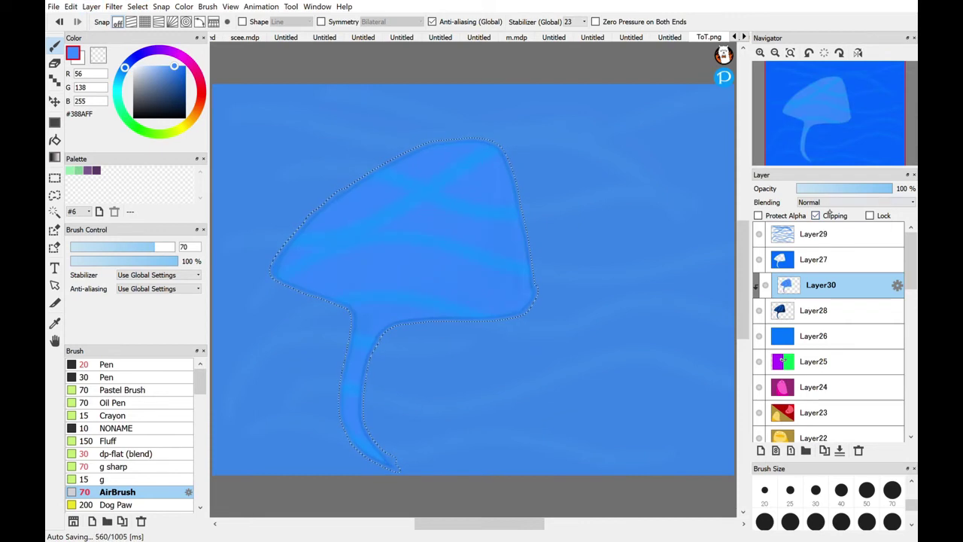
{"action": "left_click", "coordinate": [854, 201]}
{"action": "key", "text": "ctrl+d"}
{"action": "left_click_drag", "start_coordinate": [891, 189], "coordinate": [825, 194]}
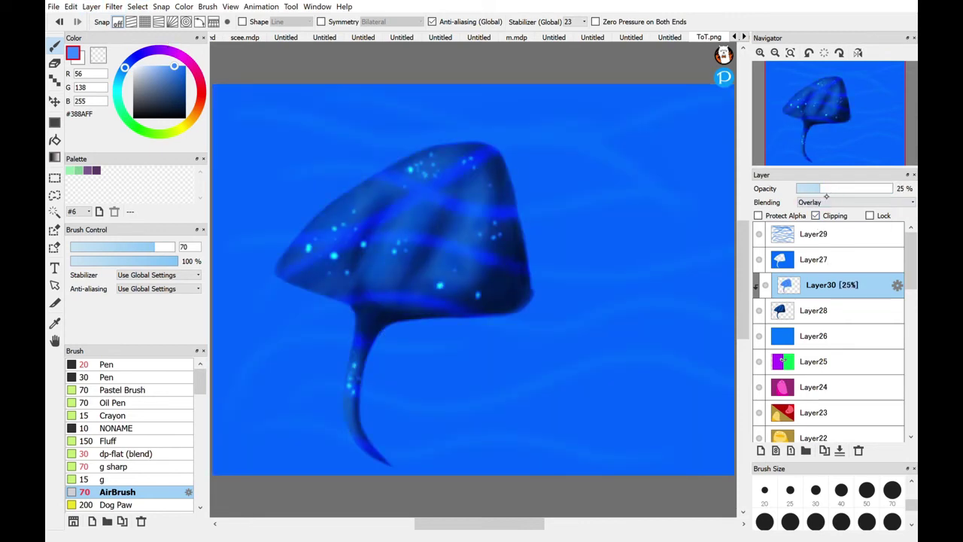
Merge the tint layer into the stingray layer, and try merging all the painting's layers into the blue background layer.
{"action": "left_click", "coordinate": [783, 259]}
{"action": "left_click", "coordinate": [776, 292]}
{"action": "left_click", "coordinate": [840, 450]}
{"action": "left_click", "coordinate": [839, 449]}
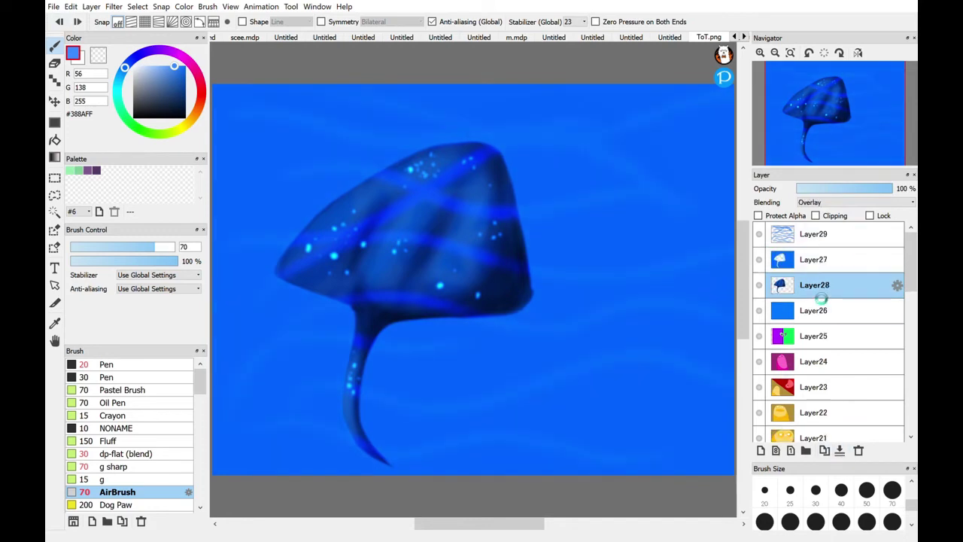
{"action": "left_click", "coordinate": [839, 451]}
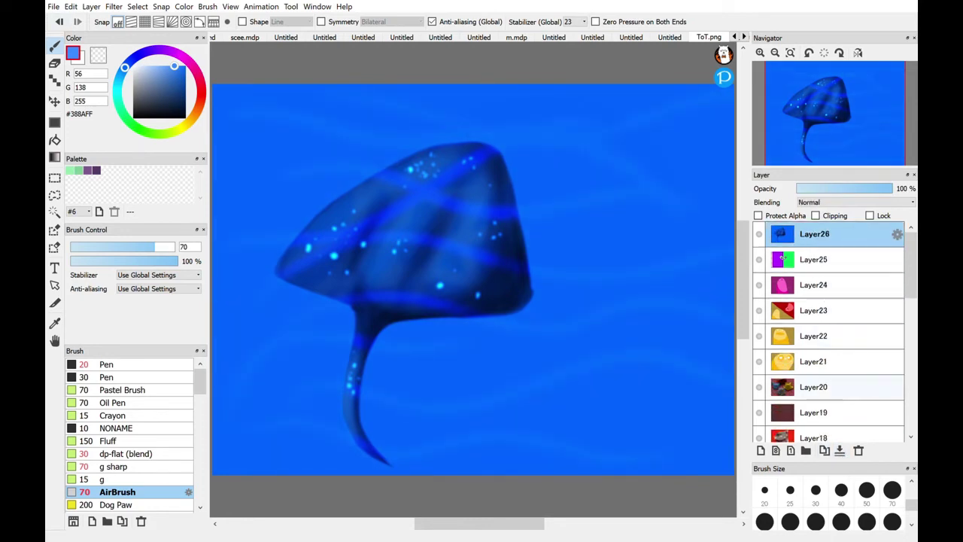
Set up the dp-flat (blend) brush with yellow #FFED00 at size 2.
{"action": "left_click", "coordinate": [133, 118]}
{"action": "left_click", "coordinate": [129, 454]}
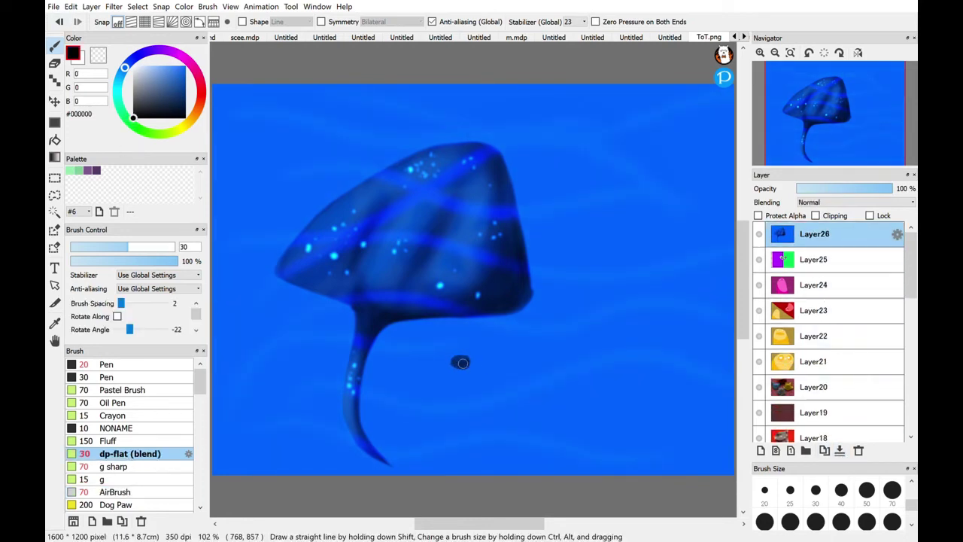
{"action": "left_click", "coordinate": [185, 66]}
{"action": "left_click_drag", "start_coordinate": [197, 105], "coordinate": [182, 128]}
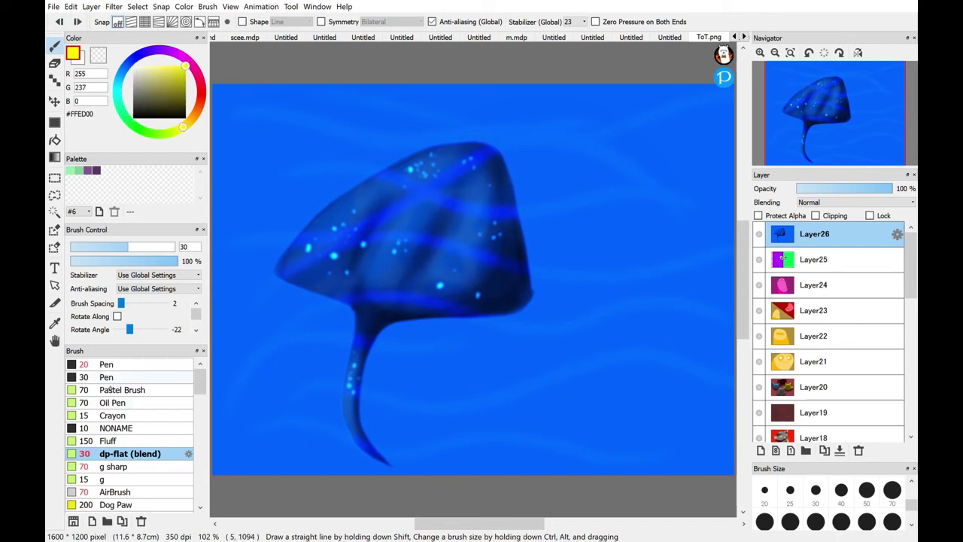
{"action": "scroll", "coordinate": [827, 501], "scroll_direction": "up", "scroll_amount": 2}
{"action": "left_click", "coordinate": [866, 497]}
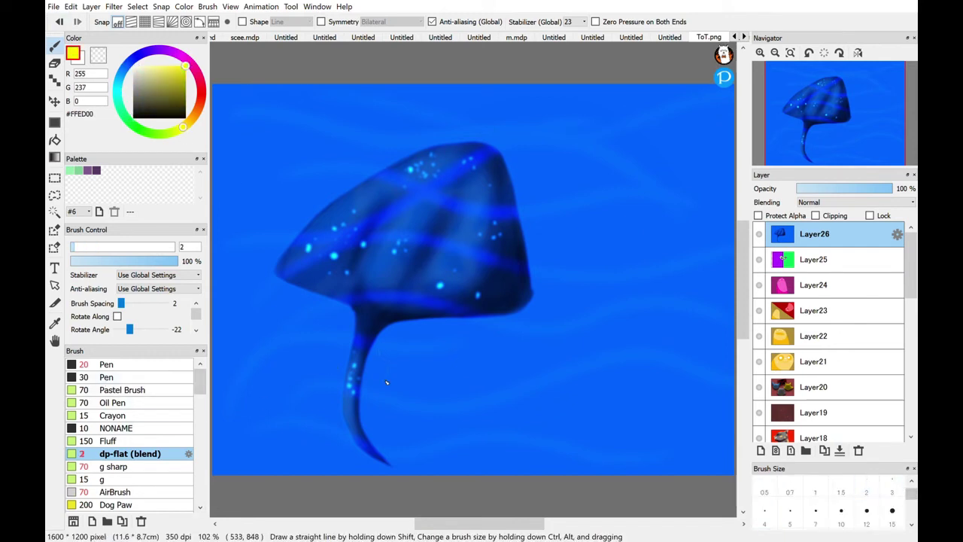
Undo the merge into the background and add a new layer directly above the stingray layer.
{"action": "key", "text": "ctrl+z"}
{"action": "key", "text": "ctrl+z"}
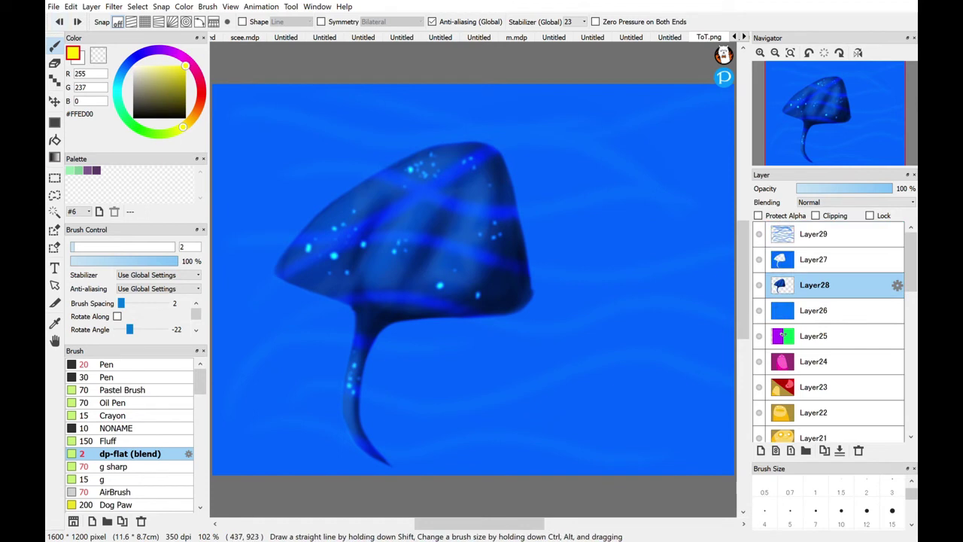
{"action": "key", "text": "ctrl+shift+n"}
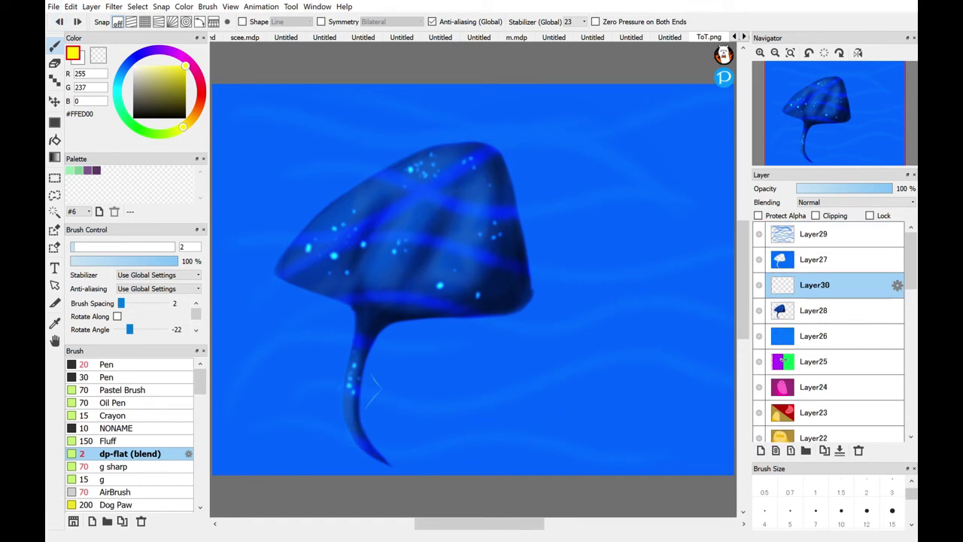
Try drawing thin curved yellow lines around the stingray's tail with the size 2 brush.
{"action": "left_click_drag", "start_coordinate": [337, 354], "coordinate": [352, 365]}
{"action": "left_click_drag", "start_coordinate": [285, 384], "coordinate": [308, 381]}
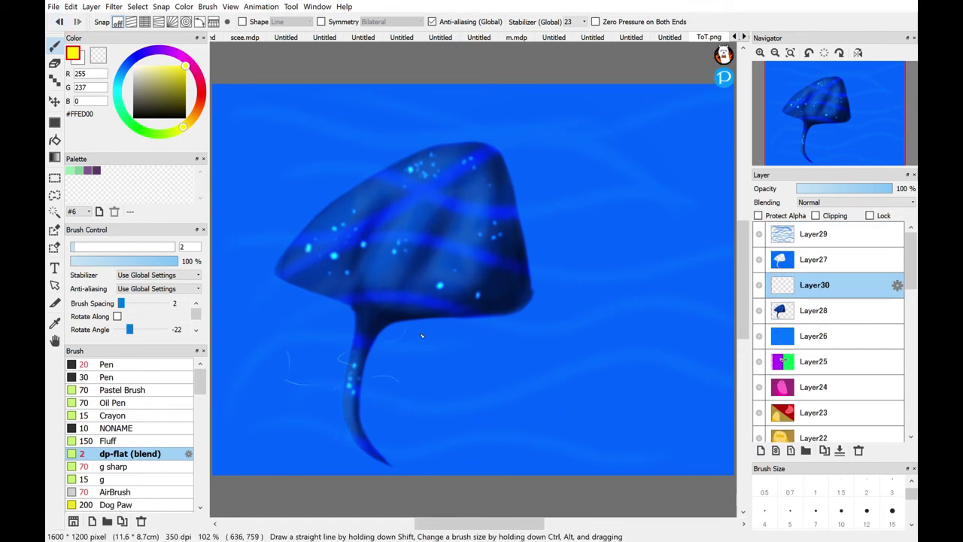
{"action": "left_click_drag", "start_coordinate": [397, 318], "coordinate": [388, 344]}
{"action": "left_click_drag", "start_coordinate": [413, 410], "coordinate": [372, 377]}
{"action": "left_click_drag", "start_coordinate": [409, 449], "coordinate": [380, 436]}
{"action": "left_click_drag", "start_coordinate": [327, 340], "coordinate": [295, 316]}
{"action": "scroll", "coordinate": [301, 451], "scroll_direction": "up", "scroll_amount": 2}
{"action": "key", "text": "ctrl+z"}
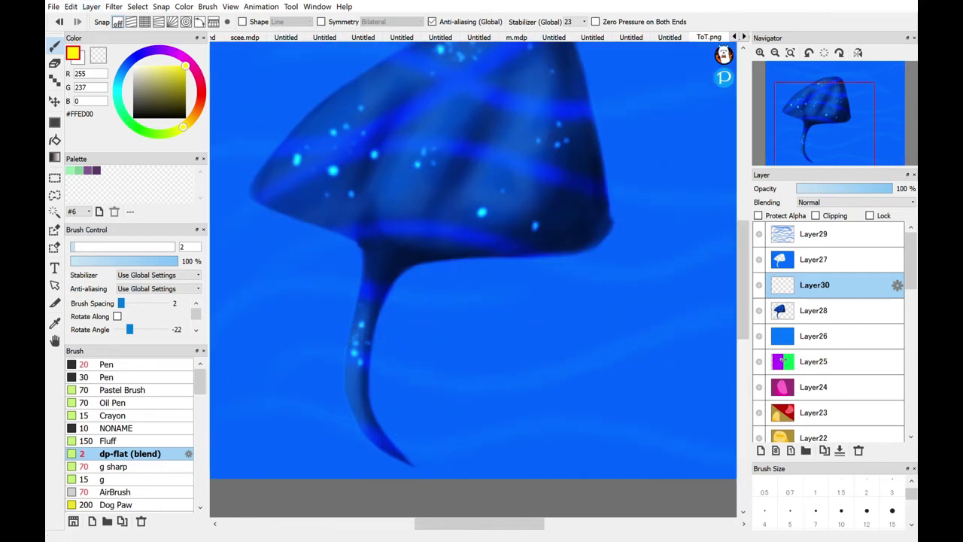
Try drawing thicker yellow strokes on both sides of the lower tail with the brush at size 10.
{"action": "left_click", "coordinate": [841, 510]}
{"action": "left_click_drag", "start_coordinate": [328, 376], "coordinate": [347, 415]}
{"action": "left_click_drag", "start_coordinate": [325, 354], "coordinate": [352, 380]}
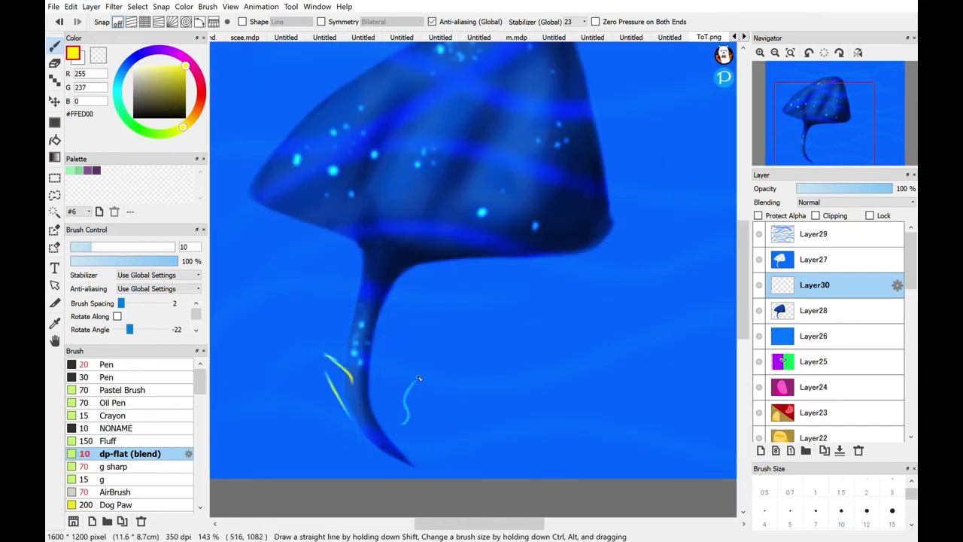
{"action": "scroll", "coordinate": [451, 452], "scroll_direction": "down", "scroll_amount": 4}
{"action": "scroll", "coordinate": [497, 501], "scroll_direction": "up", "scroll_amount": 1}
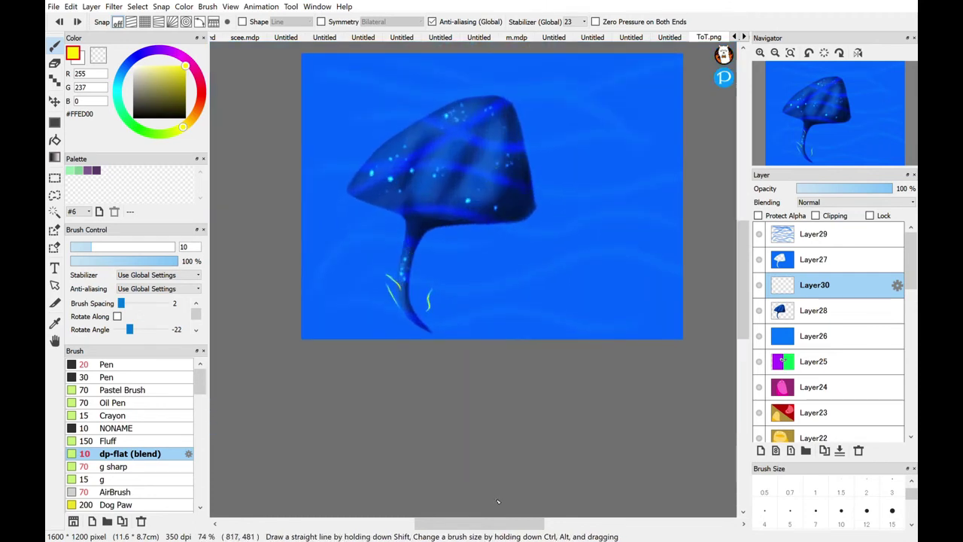
{"action": "scroll", "coordinate": [497, 500], "scroll_direction": "up", "scroll_amount": 2}
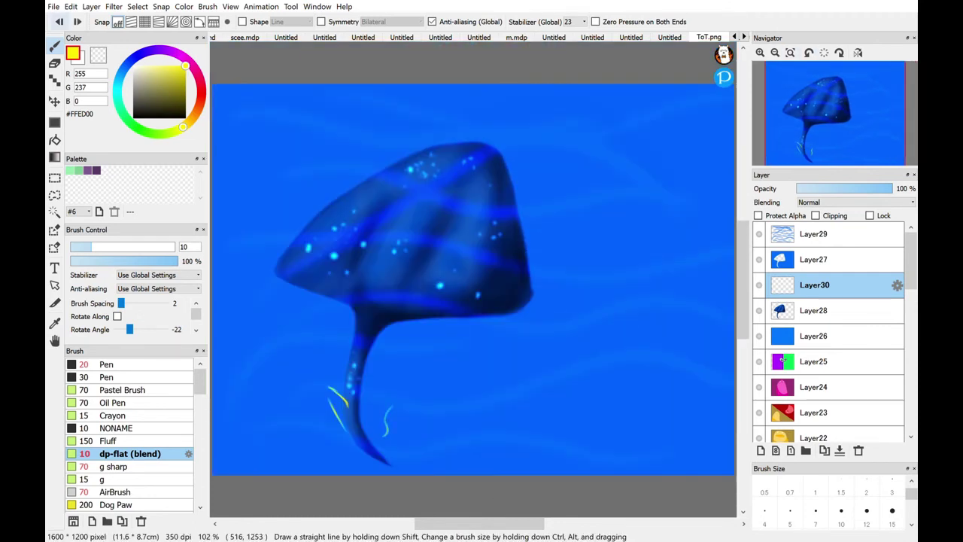
Airbrush a soft #FFED00 glow at size 700 around the lower tail, with its layer set to Add at 48% opacity.
{"action": "left_click", "coordinate": [117, 491]}
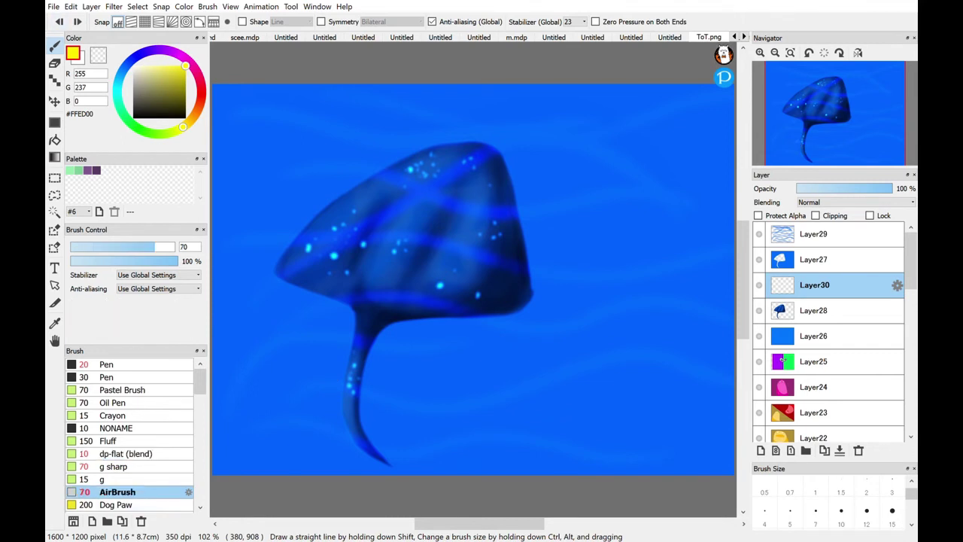
{"action": "left_click_drag", "start_coordinate": [340, 431], "coordinate": [324, 429]}
{"action": "scroll", "coordinate": [853, 202], "scroll_direction": "down", "scroll_amount": 2}
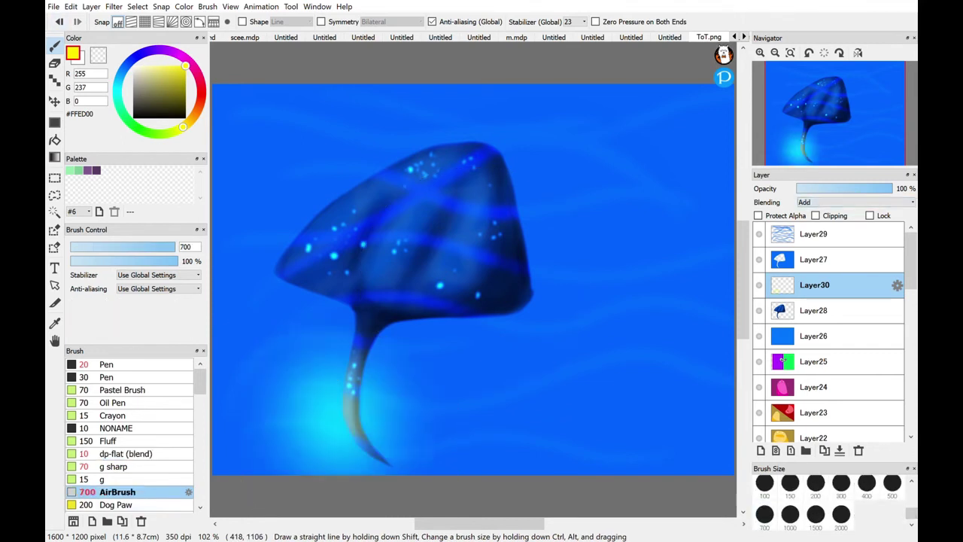
{"action": "left_click_drag", "start_coordinate": [810, 188], "coordinate": [842, 189]}
Try drawing fine yellow strokes beside the stingray's tail with the dp-flat (blend) brush at size 2 and the Pen at size 4.
{"action": "left_click", "coordinate": [106, 364]}
{"action": "left_click", "coordinate": [130, 454]}
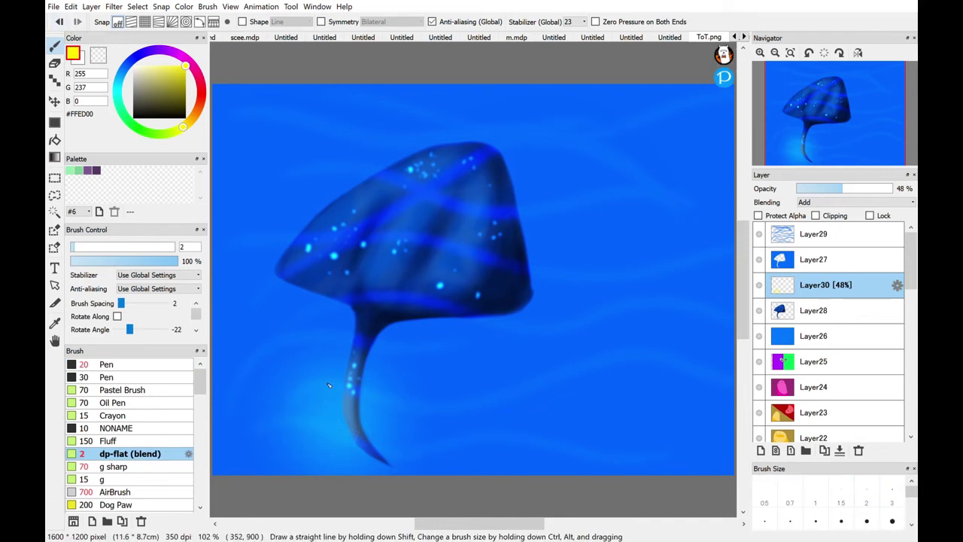
{"action": "left_click_drag", "start_coordinate": [326, 394], "coordinate": [322, 395]}
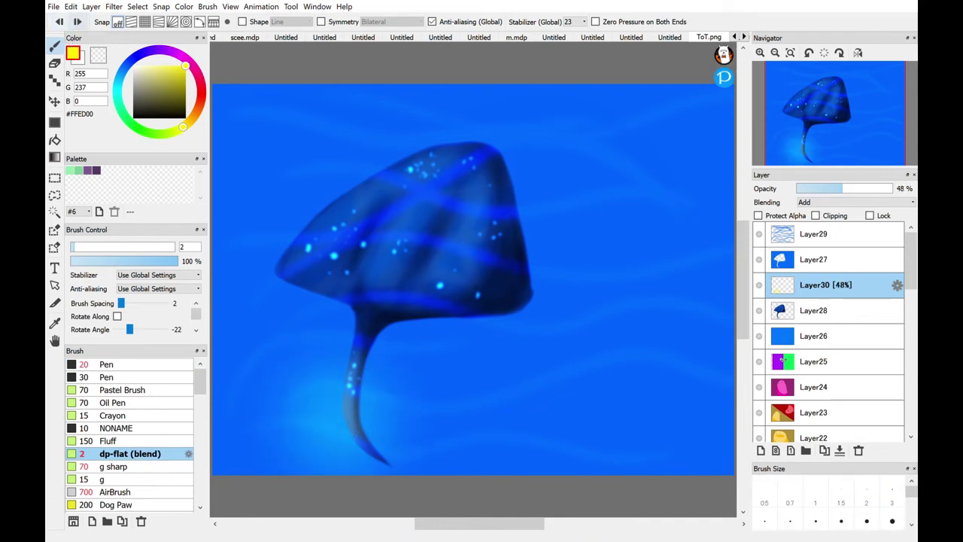
{"action": "key", "text": "p"}
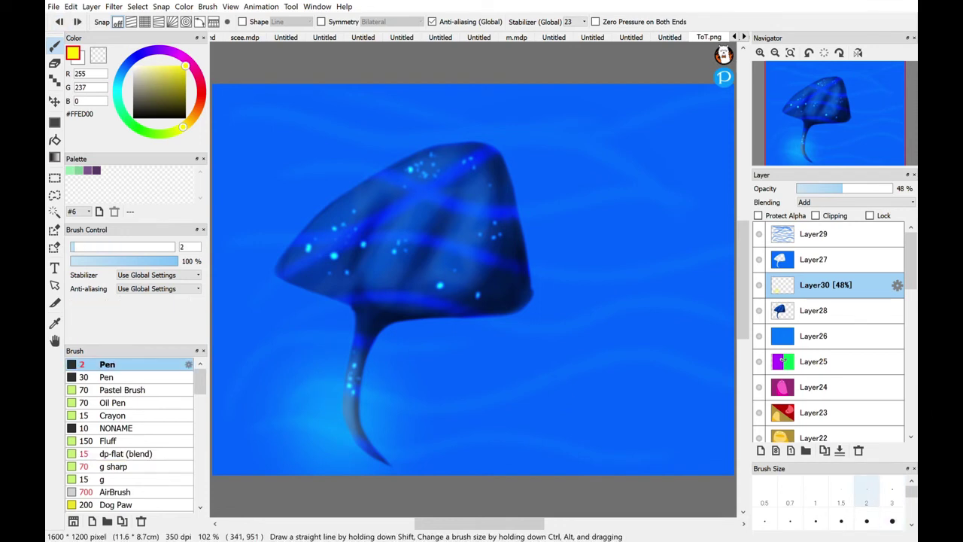
{"action": "left_click_drag", "start_coordinate": [329, 384], "coordinate": [326, 370]}
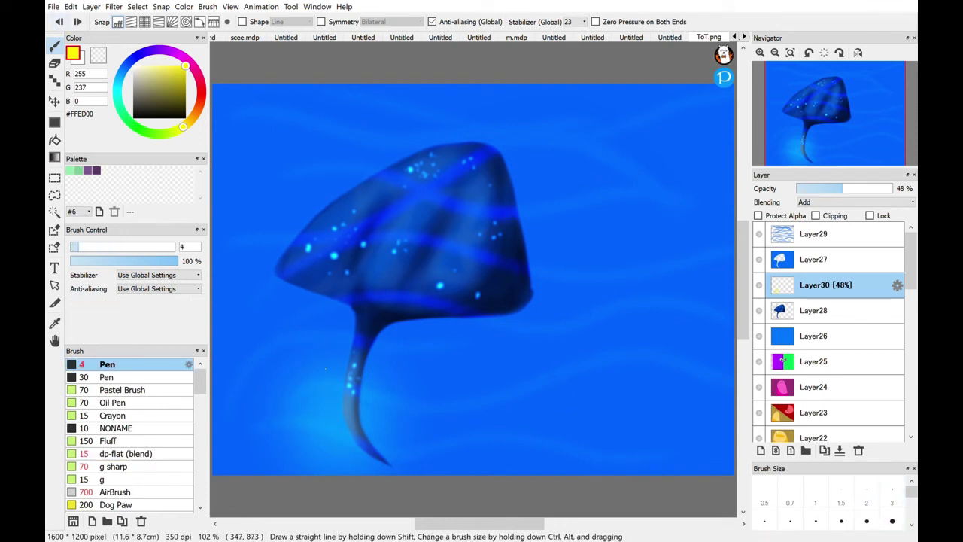
{"action": "left_click", "coordinate": [328, 383], "text": "alt"}
{"action": "key", "text": "ctrl+z"}
Try drawing thin branching yellow lightning lines on both sides of the lower tail, on a new layer with the Pen at size 4.
{"action": "key", "text": "ctrl+shift+n"}
{"action": "left_click_drag", "start_coordinate": [314, 369], "coordinate": [336, 394]}
{"action": "left_click_drag", "start_coordinate": [328, 397], "coordinate": [367, 445]}
{"action": "left_click_drag", "start_coordinate": [326, 374], "coordinate": [339, 397]}
{"action": "left_click_drag", "start_coordinate": [333, 372], "coordinate": [335, 406]}
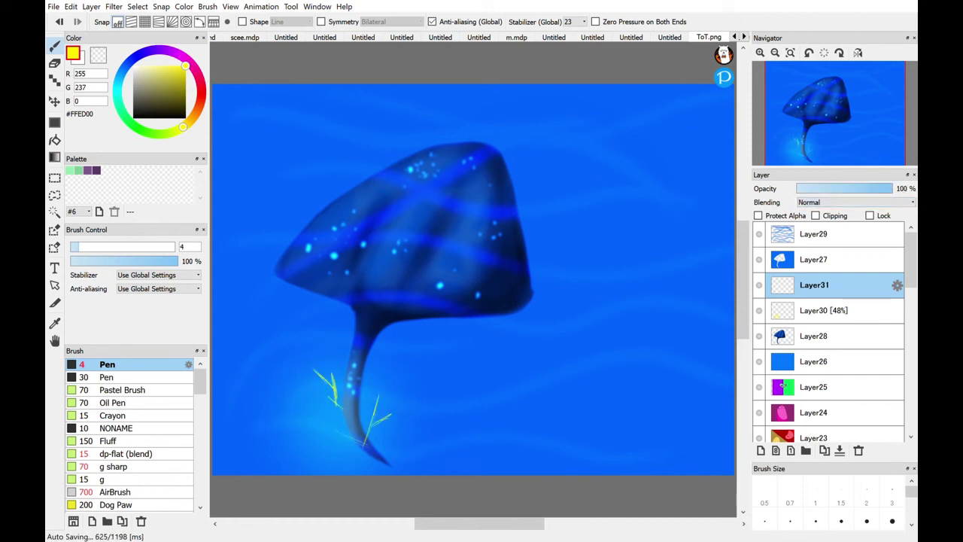
Delete the thin lightning lines' layer and the soft glow layer, and add a new layer directly above the stingray layer.
{"action": "left_click", "coordinate": [831, 316]}
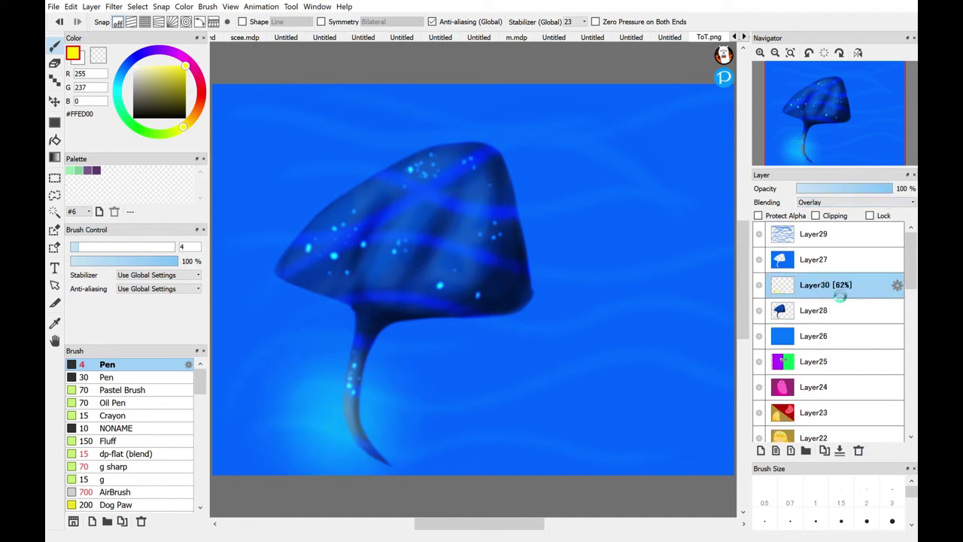
{"action": "left_click", "coordinate": [858, 450]}
{"action": "left_click", "coordinate": [760, 450]}
Airbrush a zigzag yellow lightning bolt with short branches around the lower tail at brush size 15.
{"action": "left_click", "coordinate": [118, 491]}
{"action": "left_click_drag", "start_coordinate": [346, 442], "coordinate": [326, 435]}
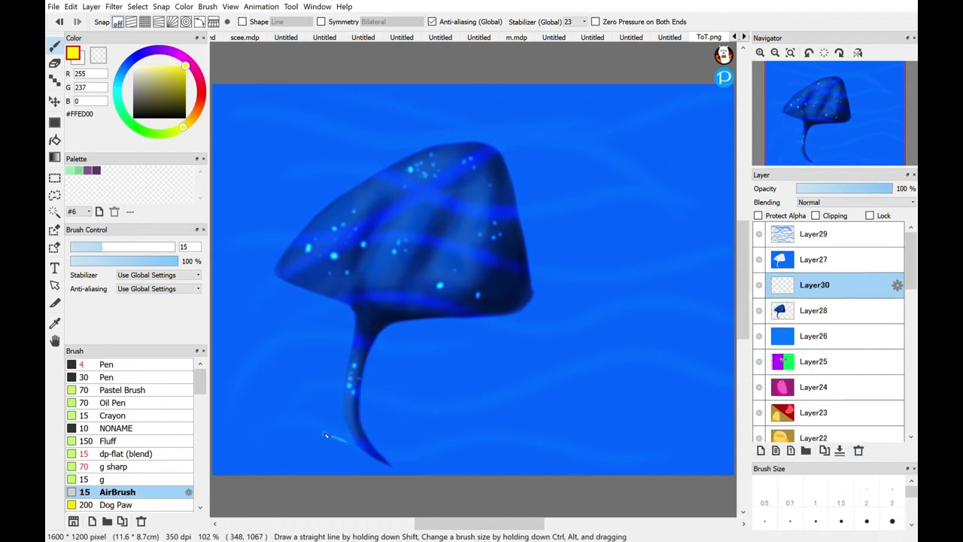
{"action": "mouse_move", "coordinate": [364, 374]}
{"action": "left_mouse_down"}
{"action": "mouse_move", "coordinate": [355, 408]}
{"action": "mouse_move", "coordinate": [366, 430]}
{"action": "left_mouse_up"}
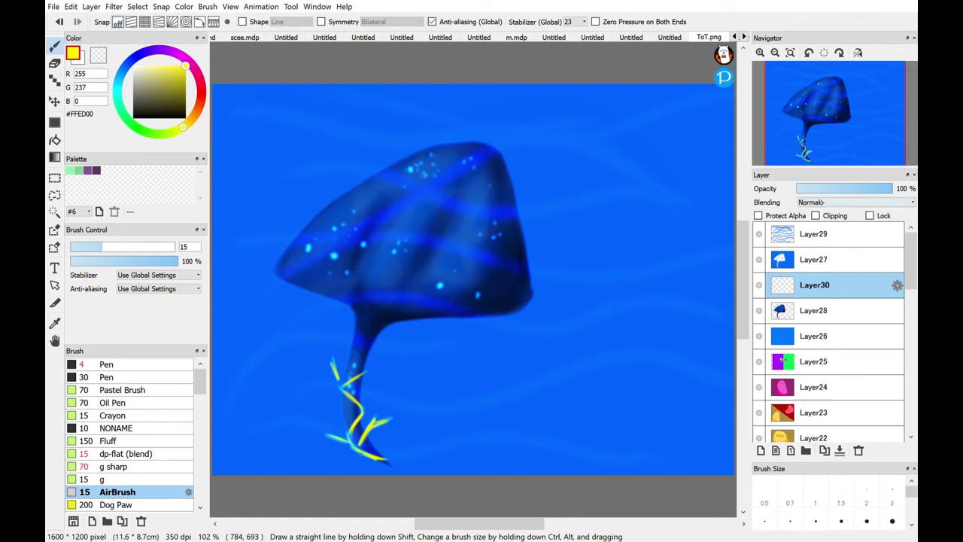
Set the lightning layer to 72% opacity with Normal blending.
{"action": "left_click_drag", "start_coordinate": [888, 188], "coordinate": [819, 189]}
{"action": "scroll", "coordinate": [853, 202], "scroll_direction": "down", "scroll_amount": 3}
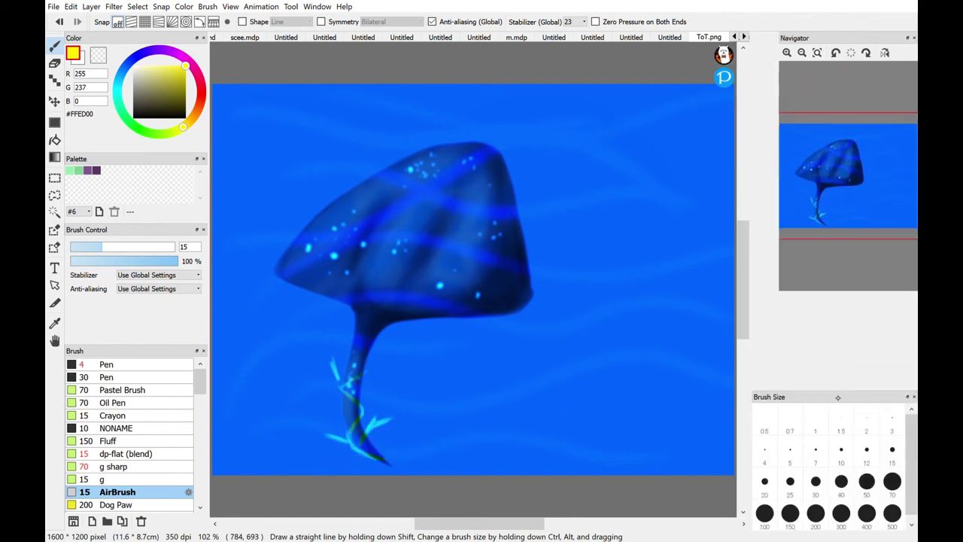
{"action": "scroll", "coordinate": [853, 177], "scroll_direction": "up", "scroll_amount": 3}
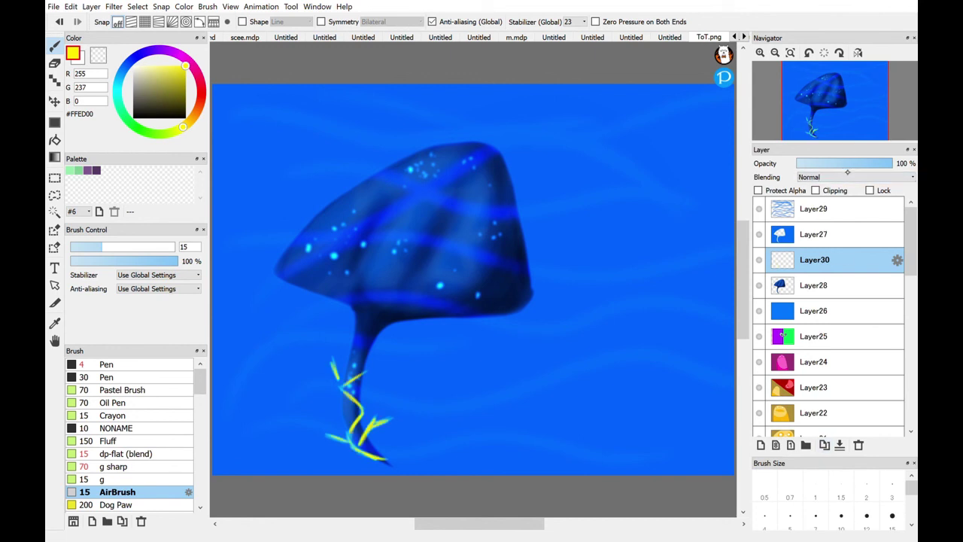
{"action": "mouse_move", "coordinate": [892, 163]}
{"action": "left_mouse_down"}
{"action": "mouse_move", "coordinate": [865, 163]}
{"action": "mouse_move", "coordinate": [881, 163]}
{"action": "left_mouse_up"}
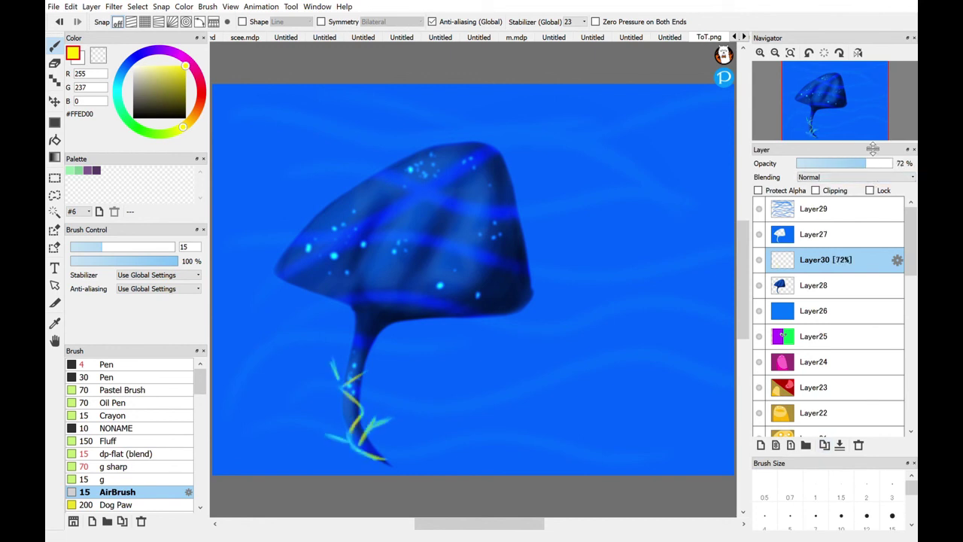
Merge the wavy lines, shading, lightning and stingray layers down into the blue background layer.
{"action": "key", "text": "ctrl+e"}
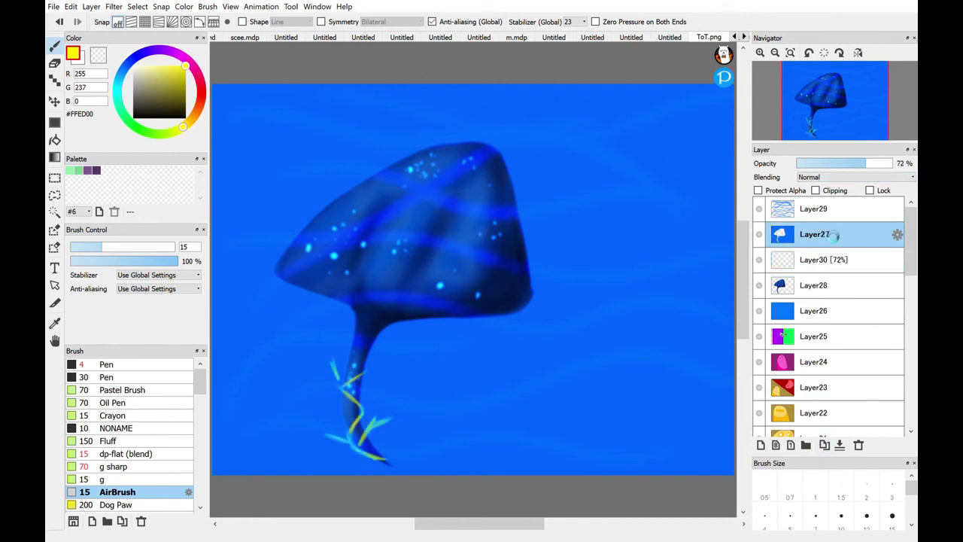
{"action": "key", "text": "ctrl+e"}
{"action": "key", "text": "ctrl+e"}
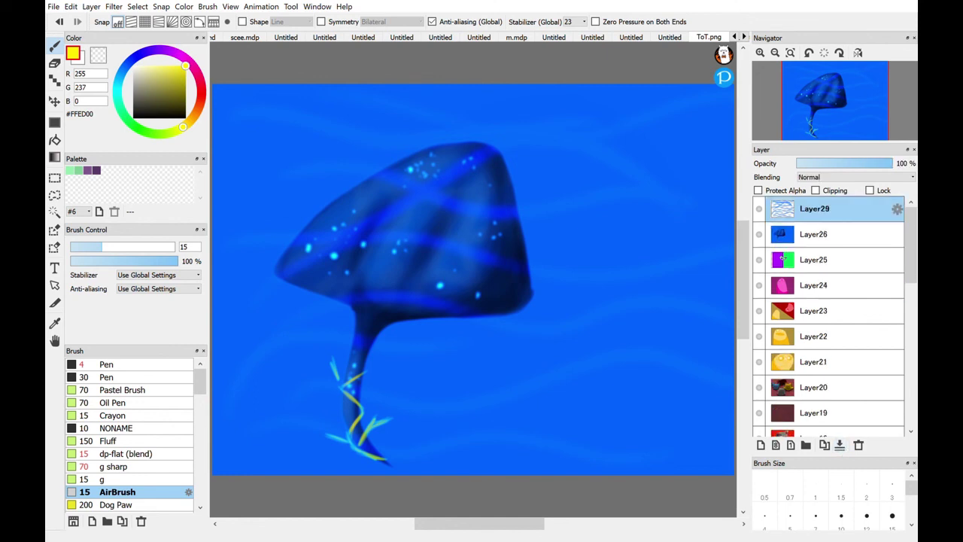
{"action": "key", "text": "ctrl+e"}
{"action": "key", "text": "ctrl+shift+n"}
{"action": "left_click_drag", "start_coordinate": [432, 336], "coordinate": [465, 346]}
{"action": "left_click", "coordinate": [858, 444]}
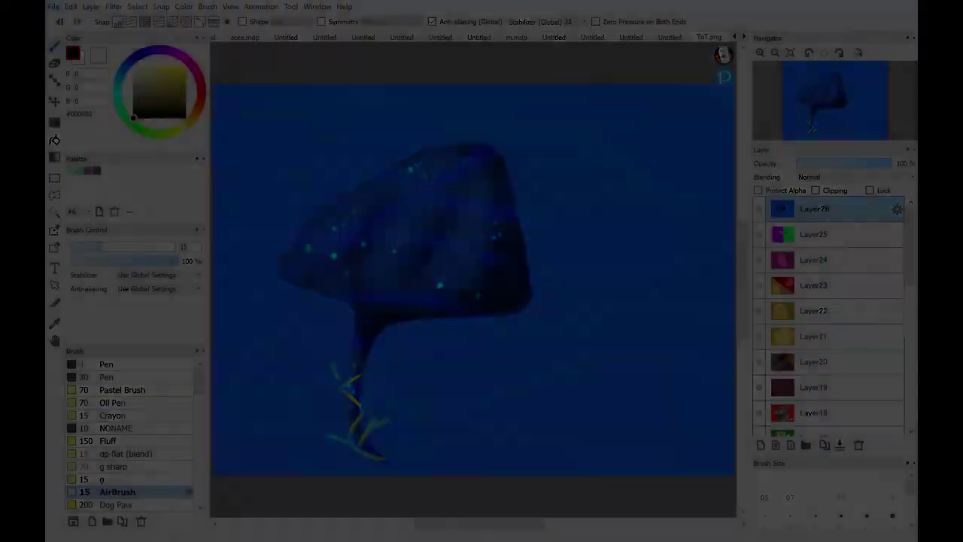